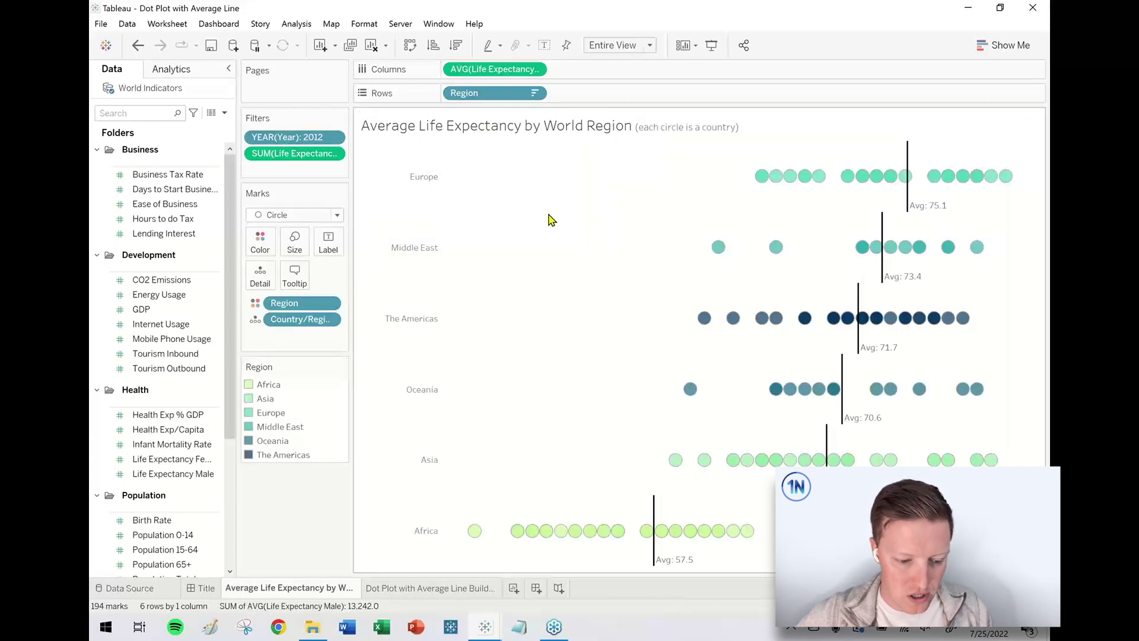
Step: Highlight the Europe, Africa and The Americas rows, then go to the 'Dot Plot with Average Line Build' sheet
click(420, 196)
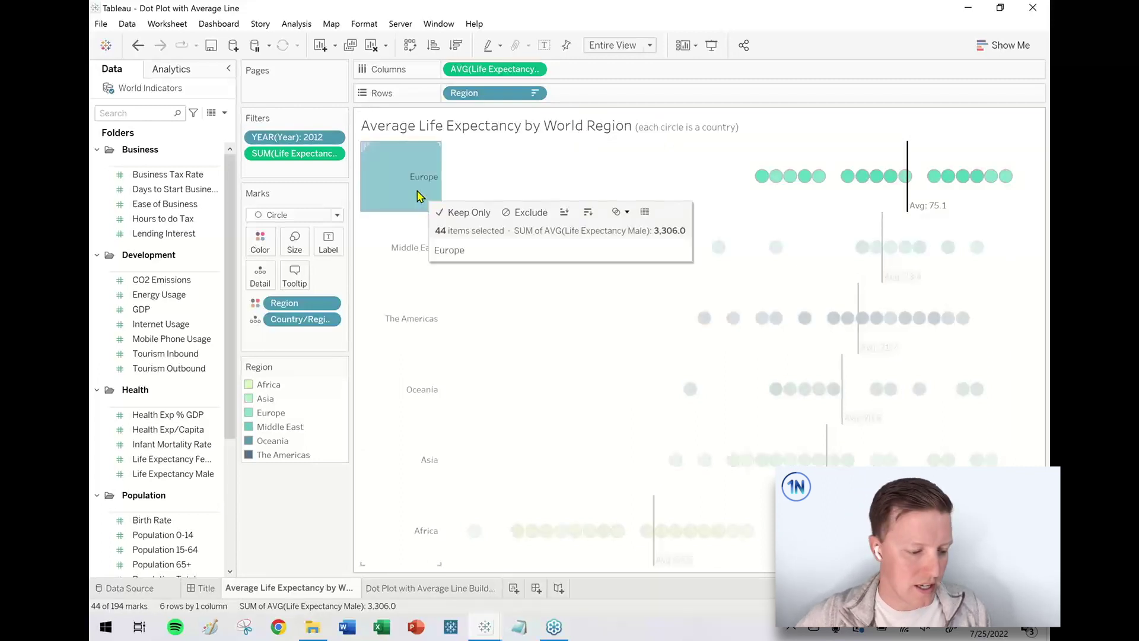
click(419, 196)
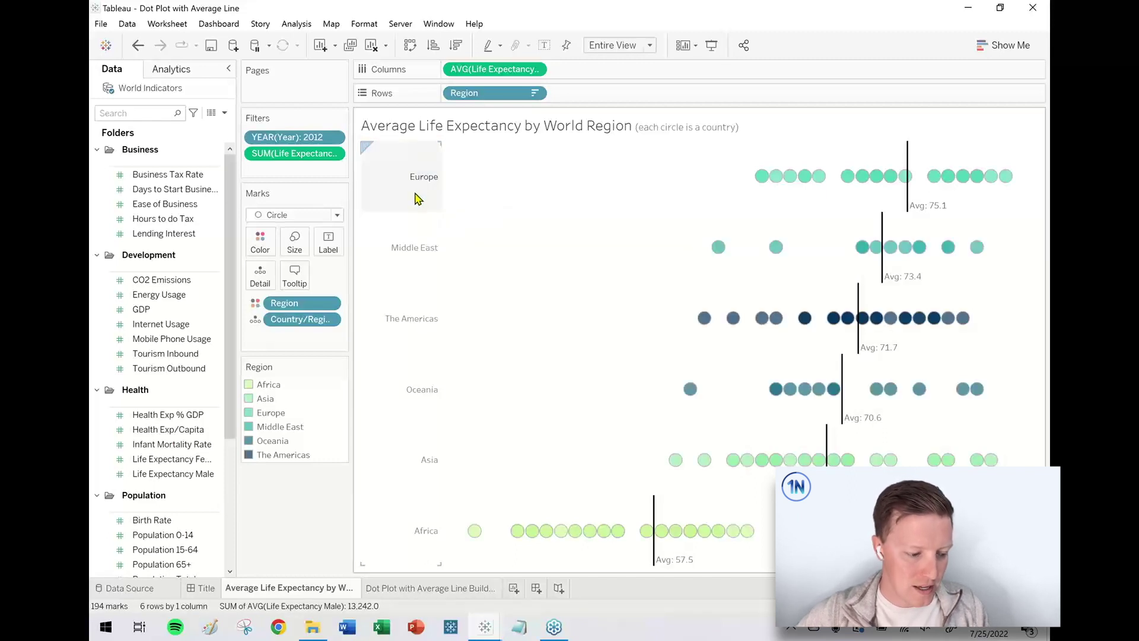
click(421, 527)
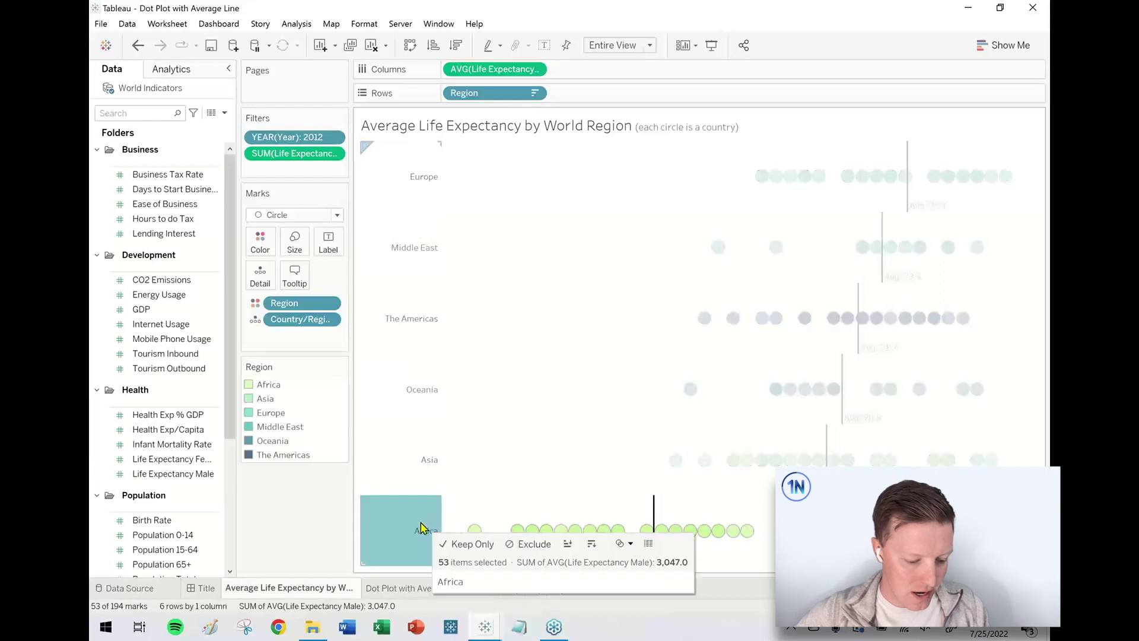
click(422, 527)
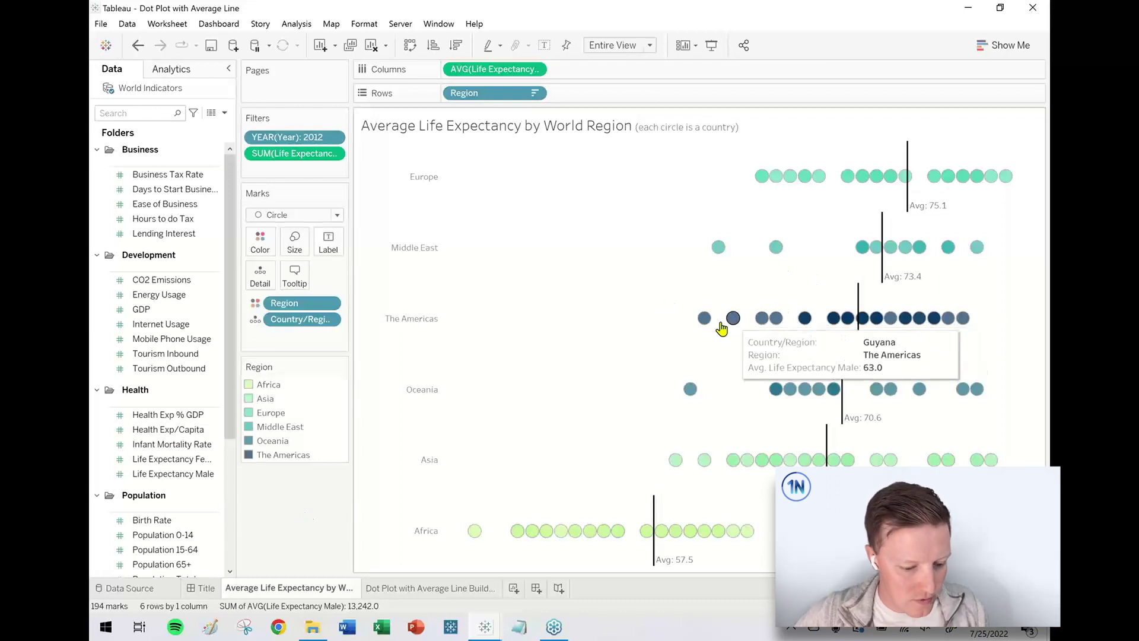
mouse_move(715, 326)
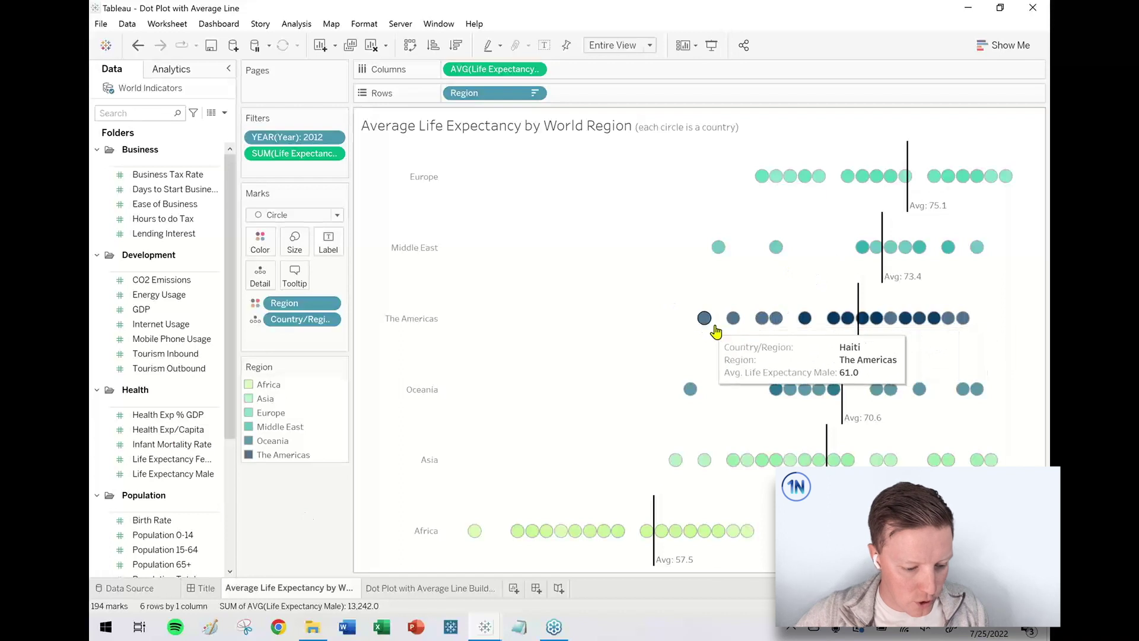
click(428, 319)
click(426, 319)
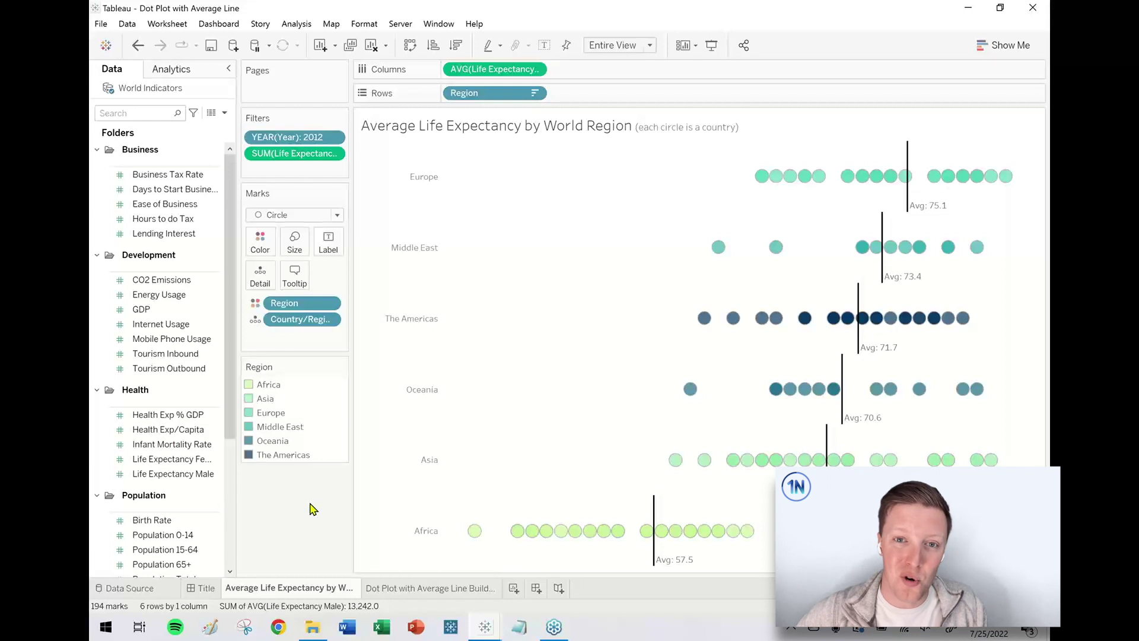
click(395, 589)
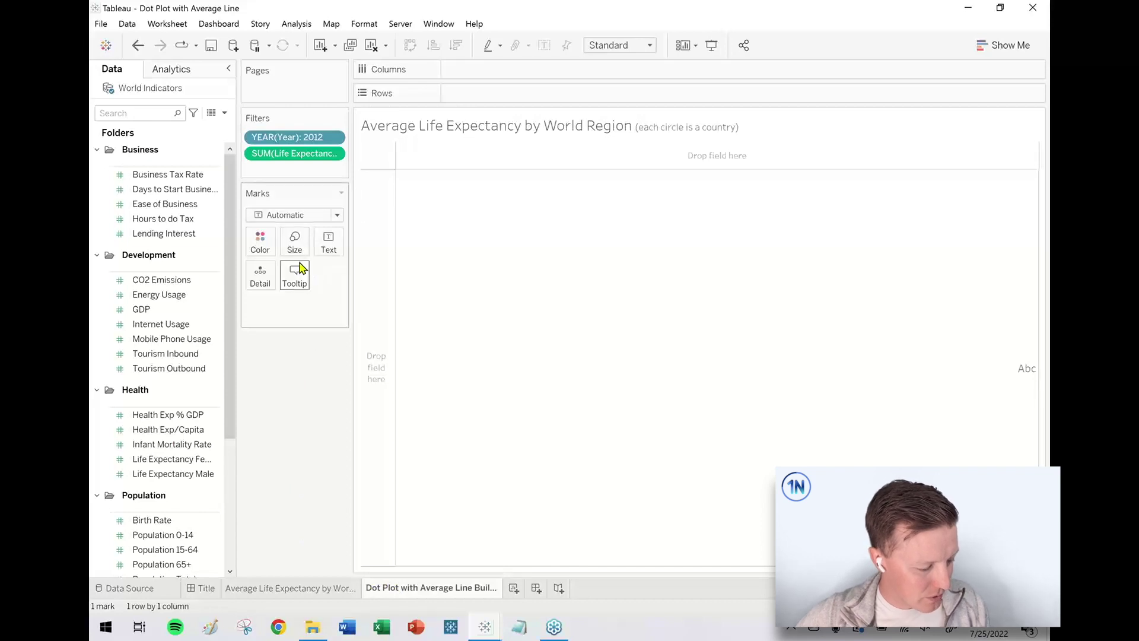
Step: Put Life Expectancy Male on the Columns shelf
click(159, 174)
scroll(152, 195, down, 3)
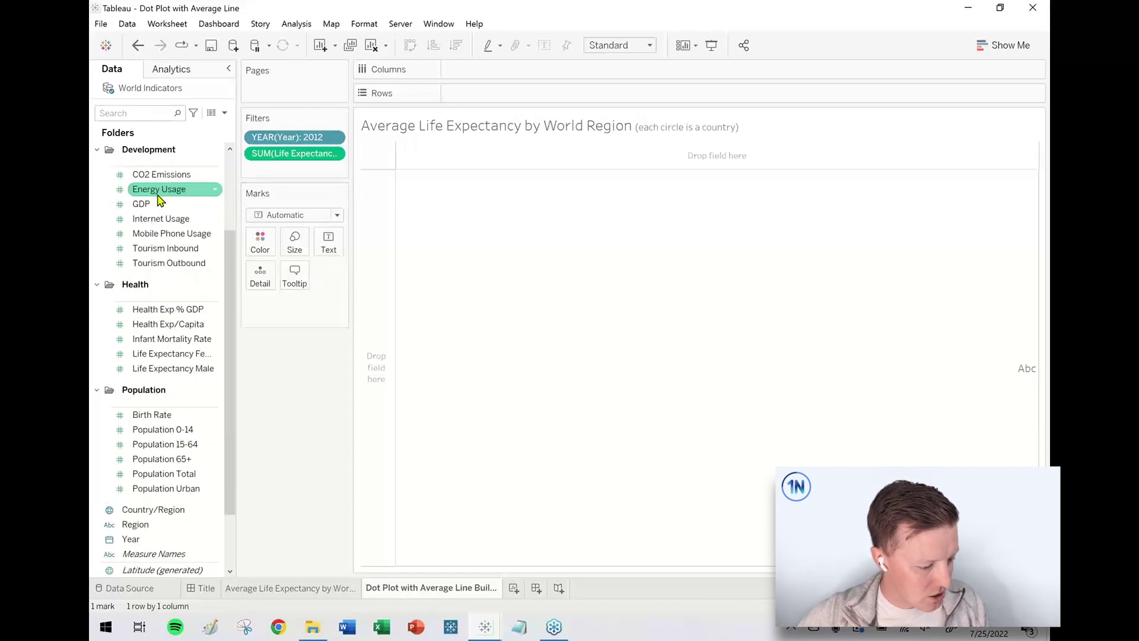
click(126, 525)
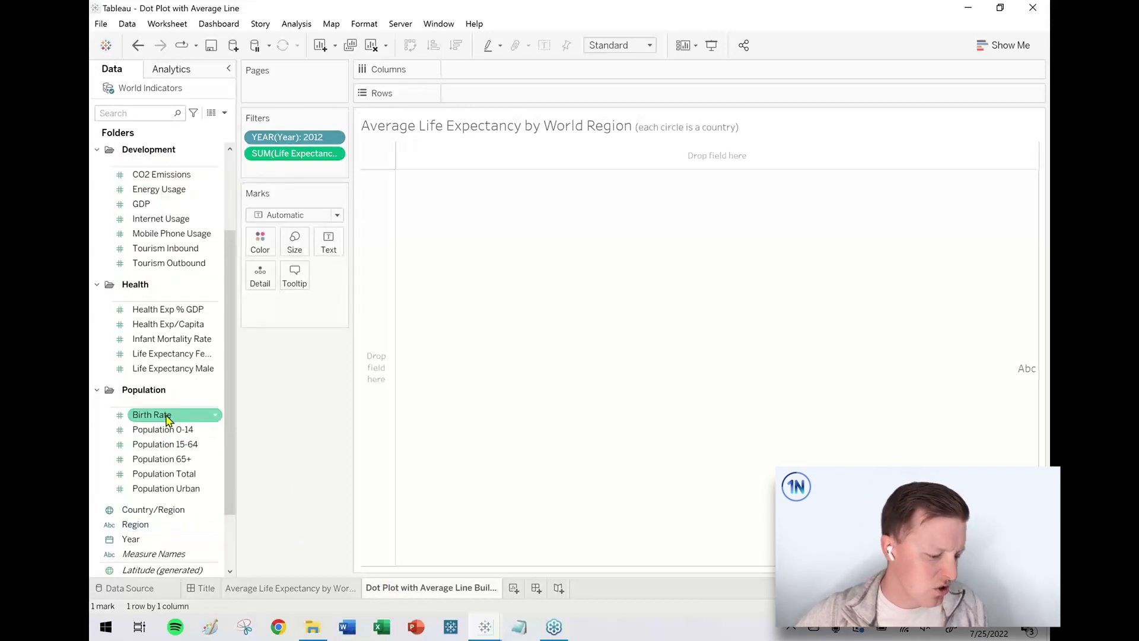
click(160, 370)
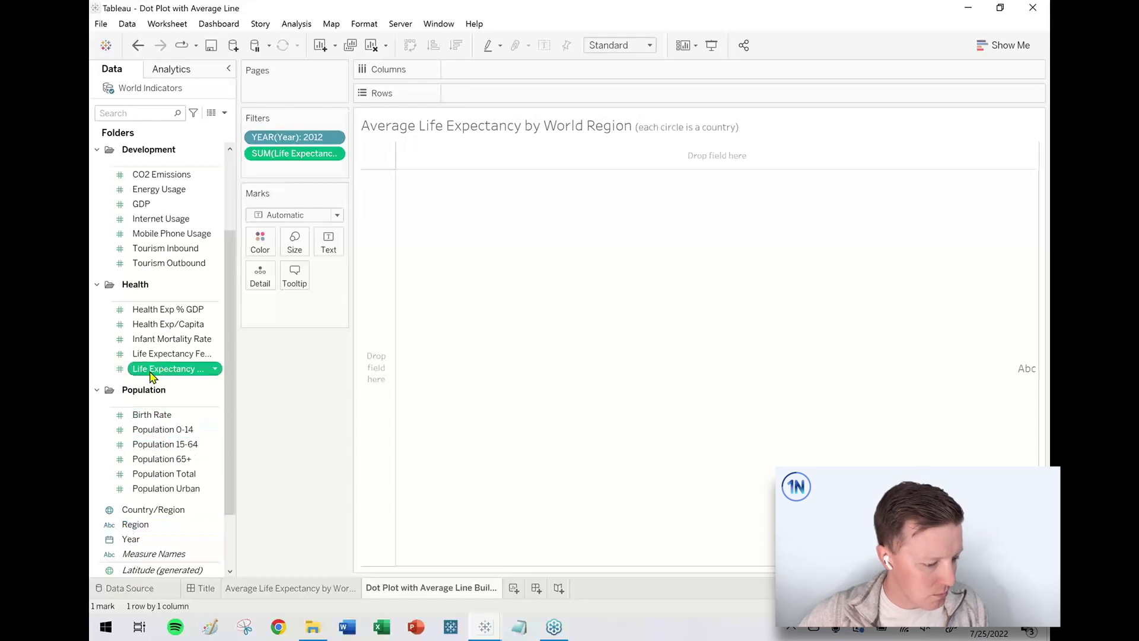
drag(153, 376, 603, 78)
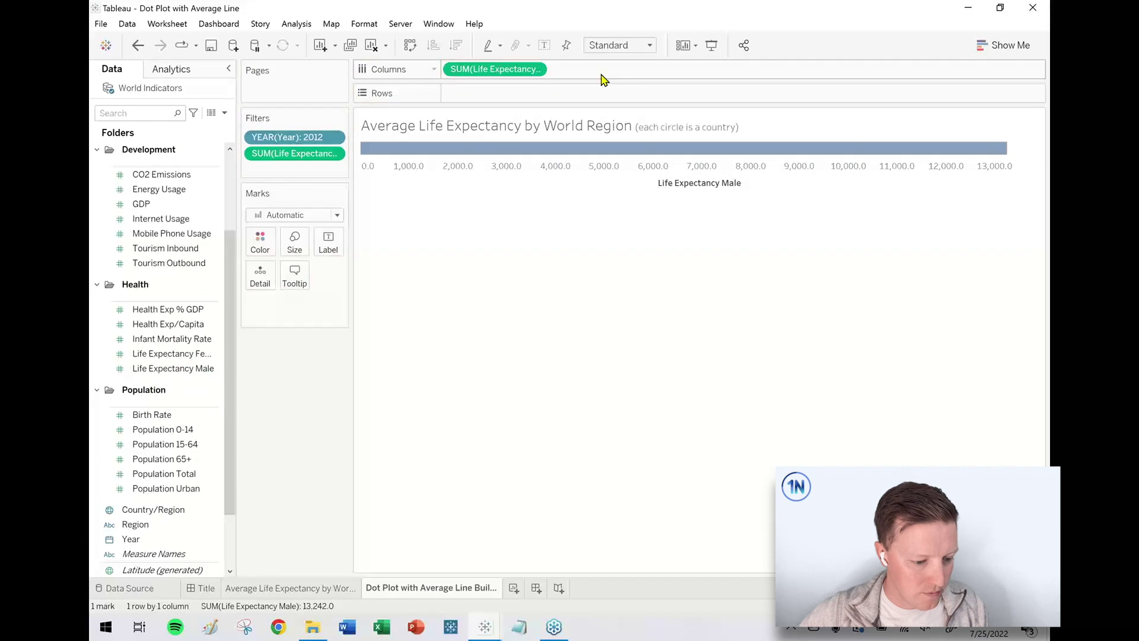
Step: Put Region on the Rows shelf to get one bar per region
scroll(167, 341, up, 3)
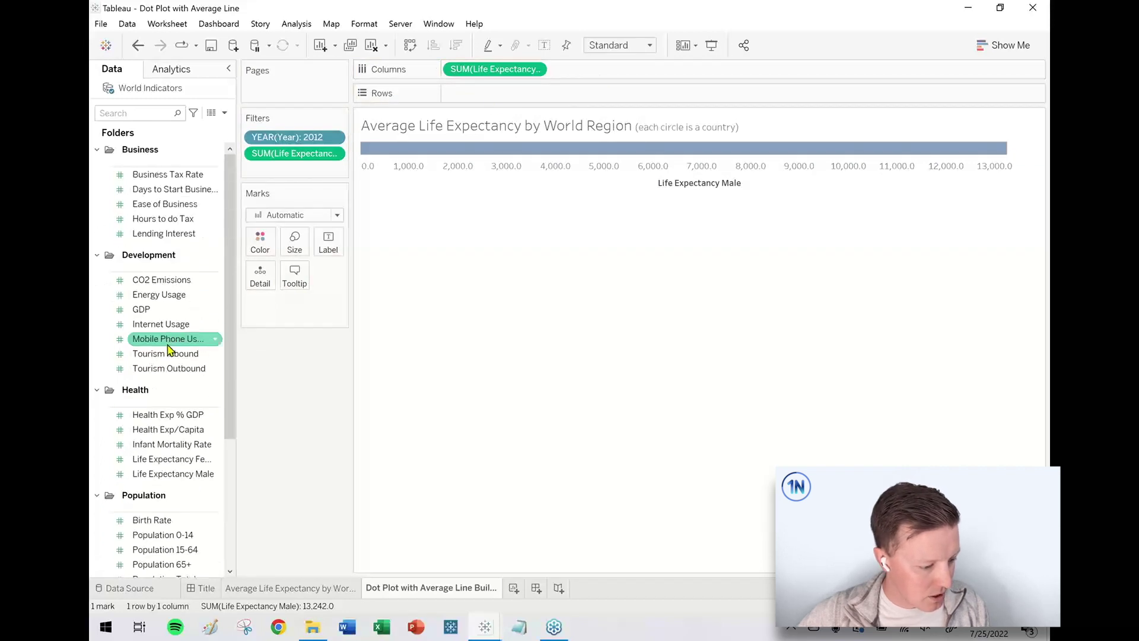
scroll(167, 341, down, 3)
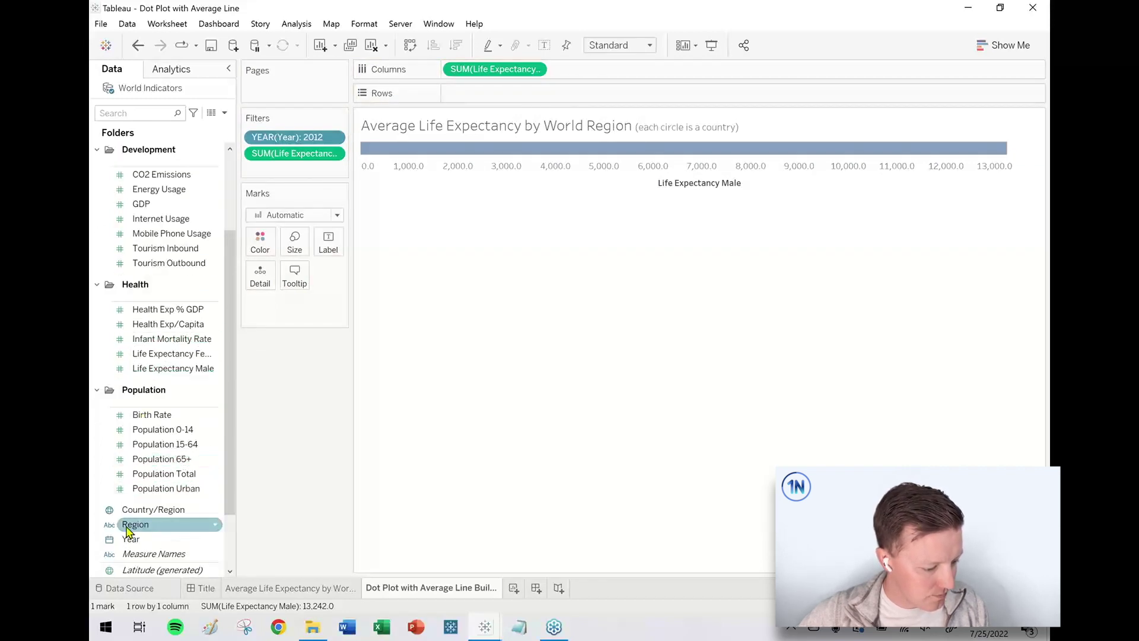
drag(144, 525, 485, 97)
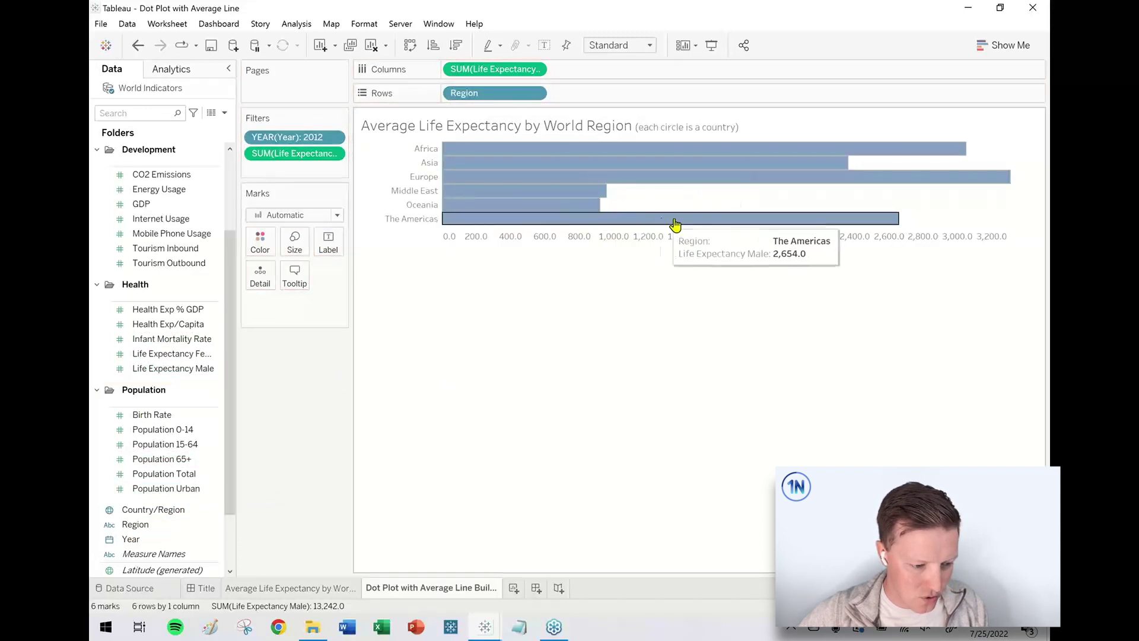
click(536, 69)
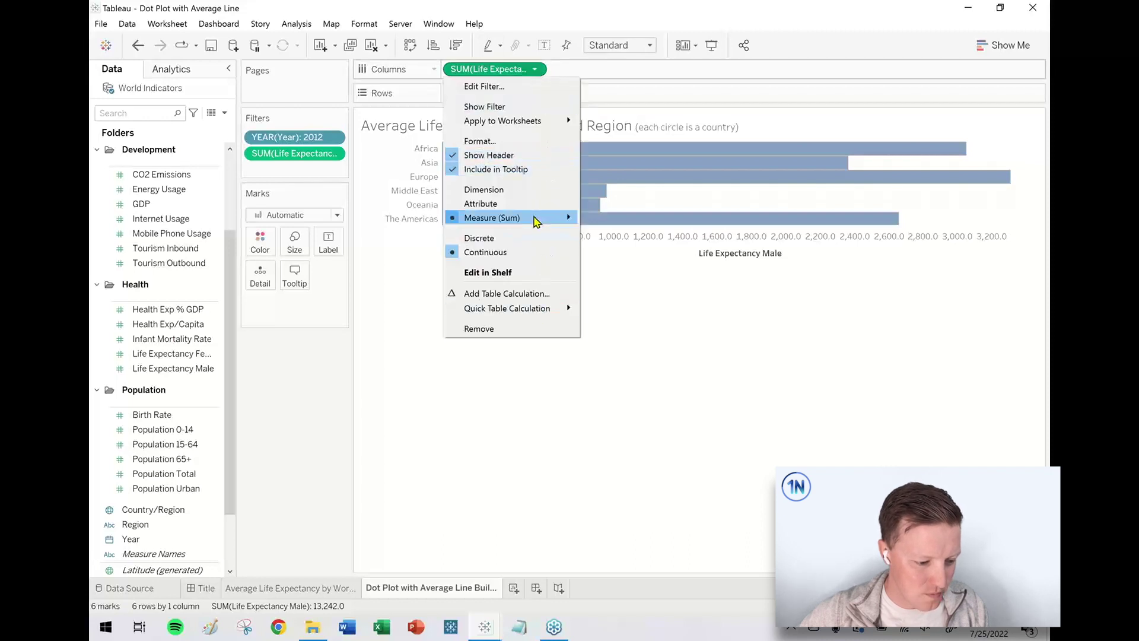
Step: Change the life expectancy measure to Average and remove the axis reference lines
mouse_move(536, 222)
click(613, 236)
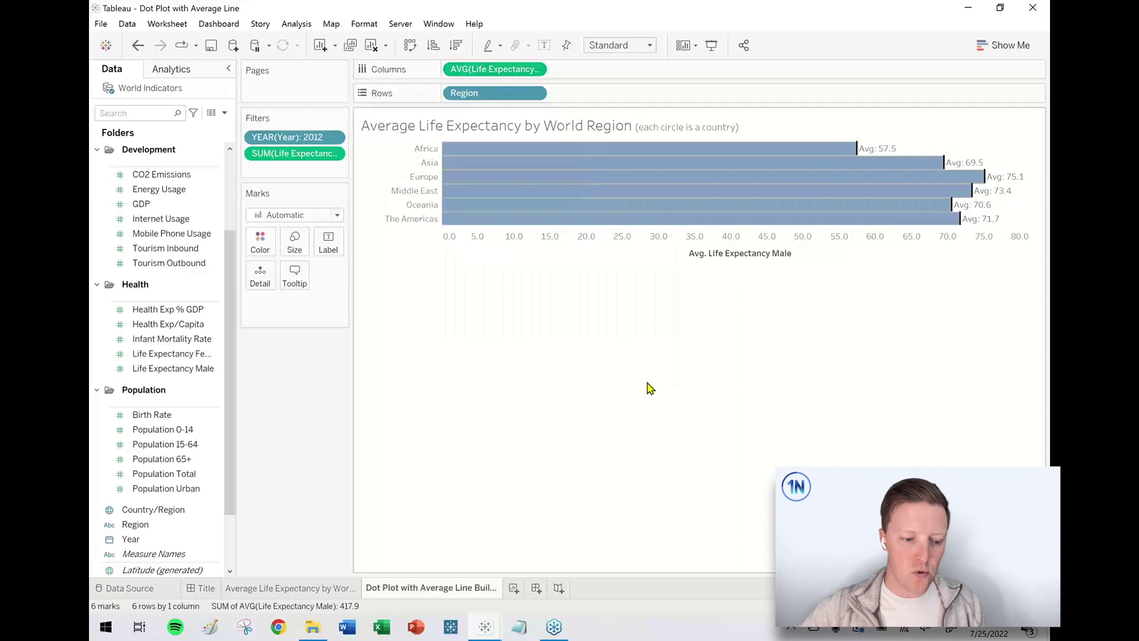
right_click(847, 243)
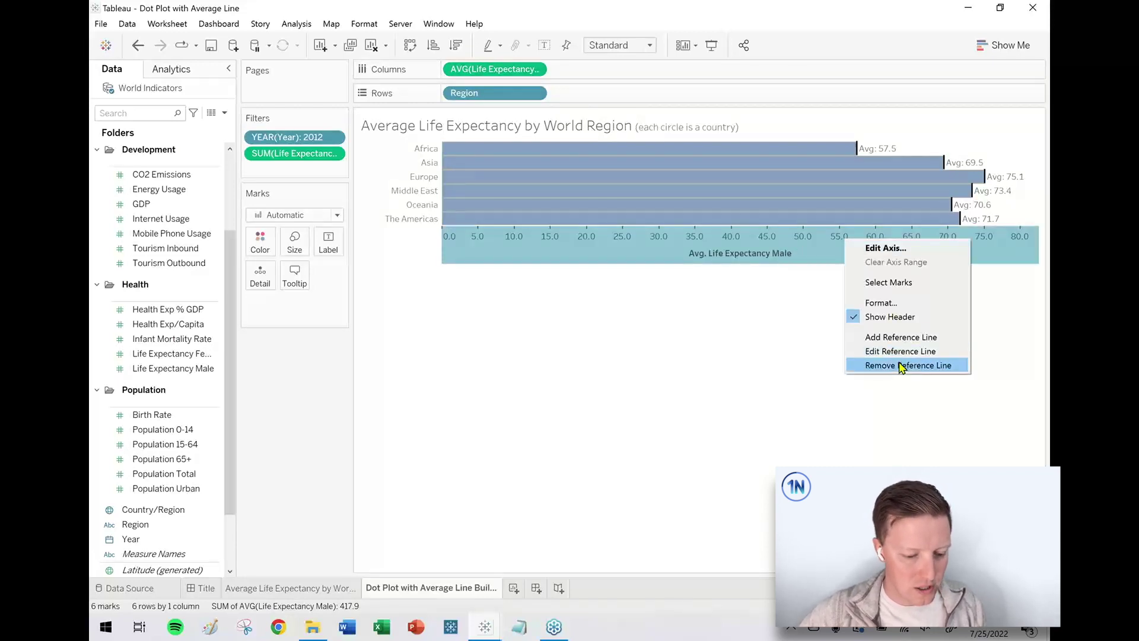
click(901, 365)
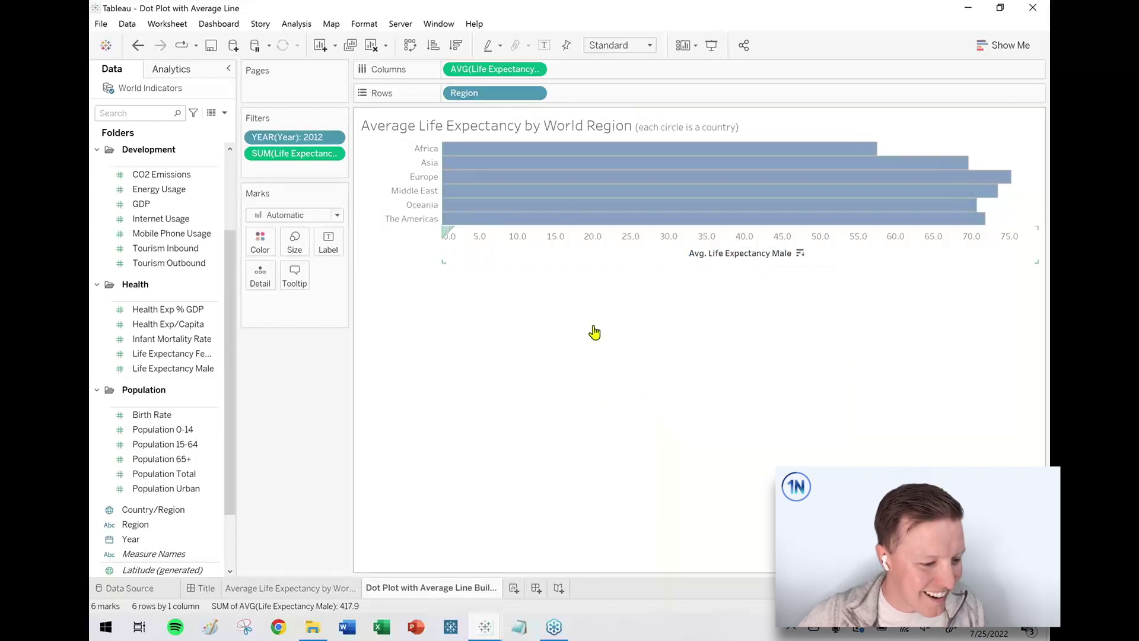
Step: Sort the regions descending, from Europe highest to Africa lowest
click(465, 51)
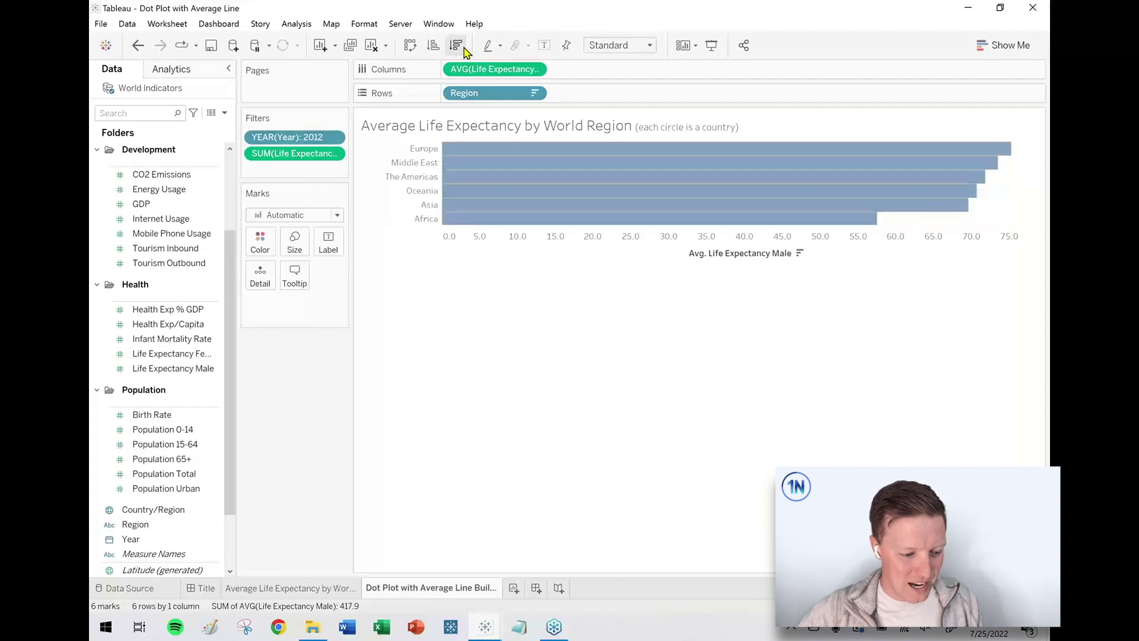
mouse_move(529, 152)
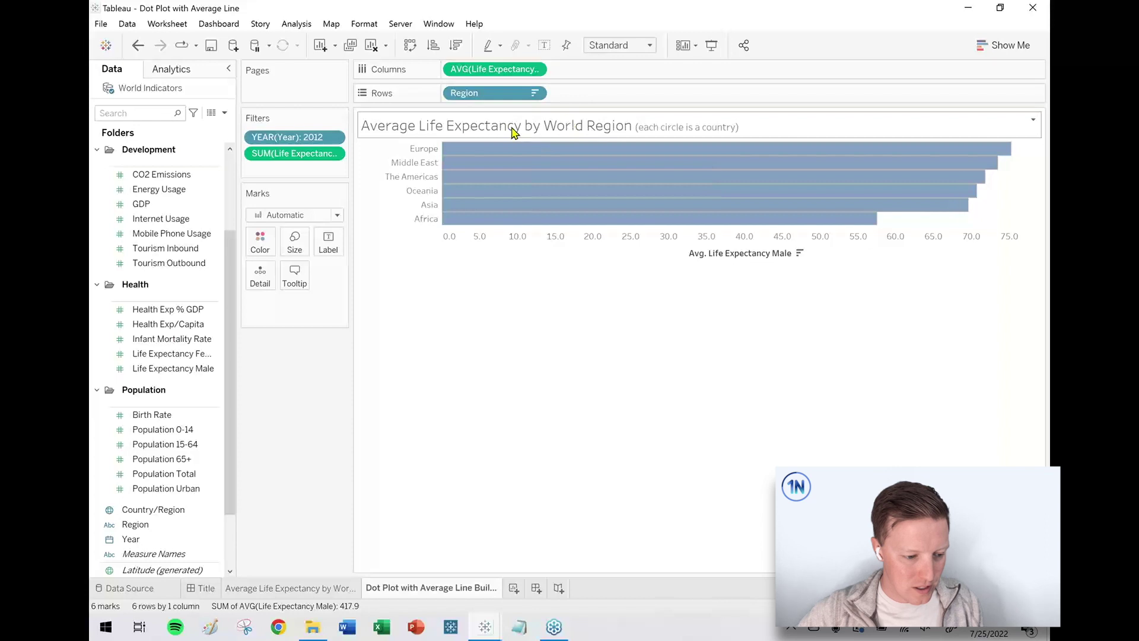
click(287, 217)
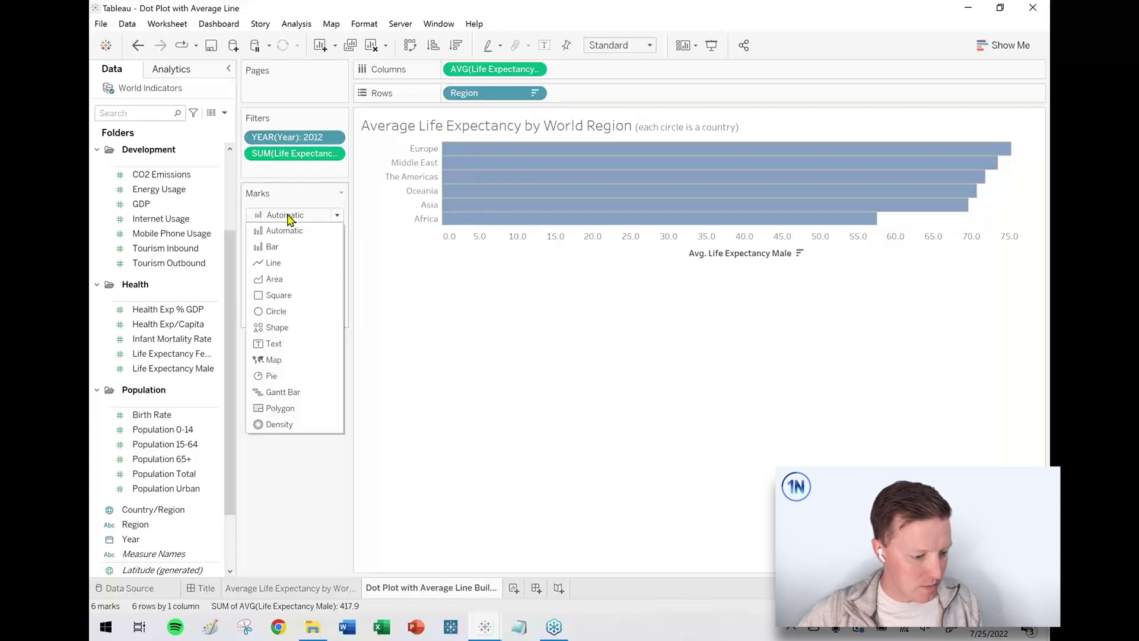
Step: Draw one circle mark per country and lower the circle opacity to about 54%
click(296, 311)
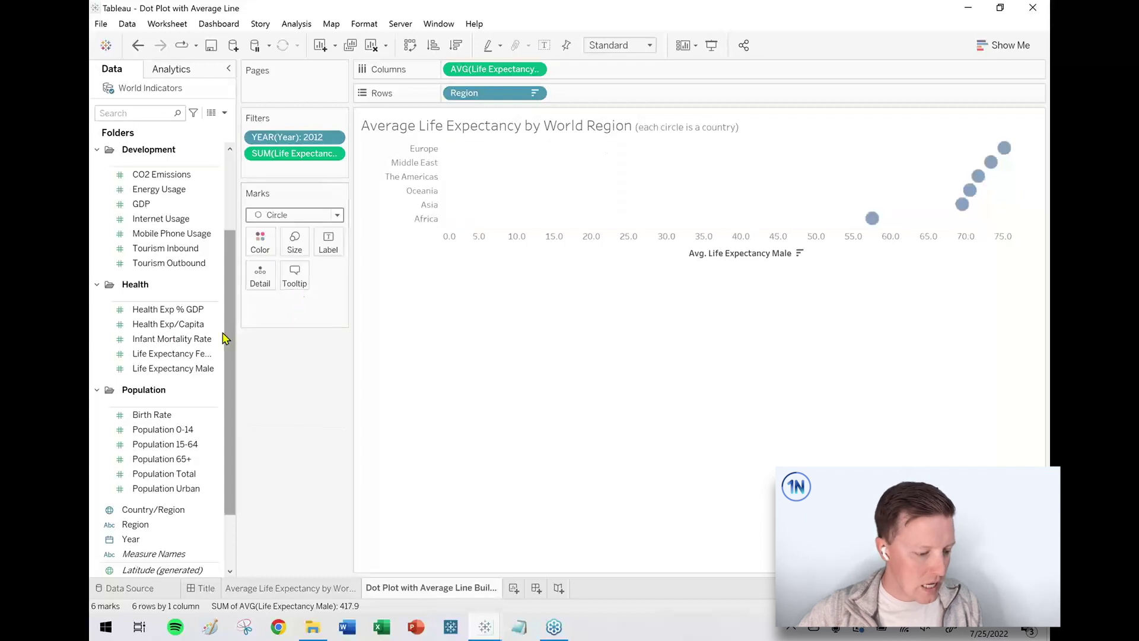
drag(139, 512, 260, 277)
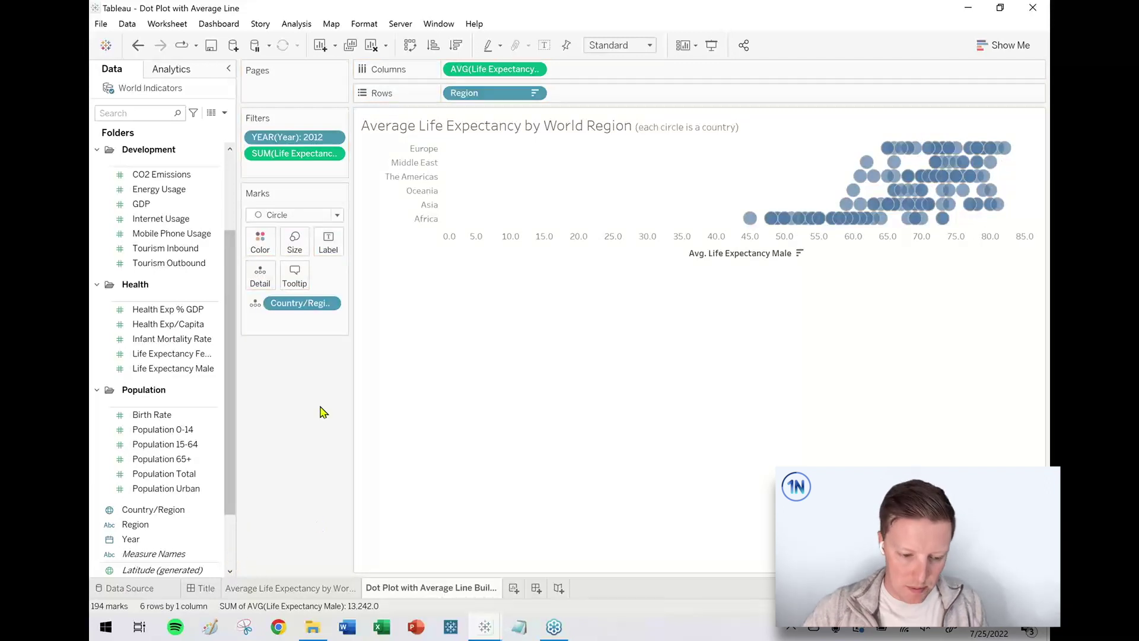
click(258, 252)
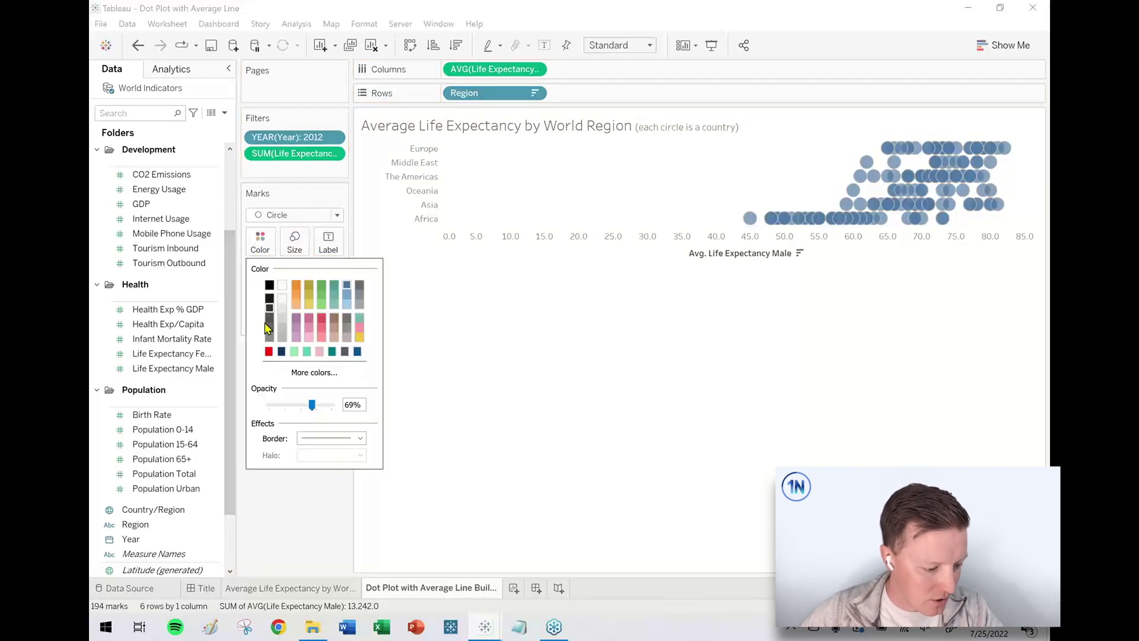
click(320, 438)
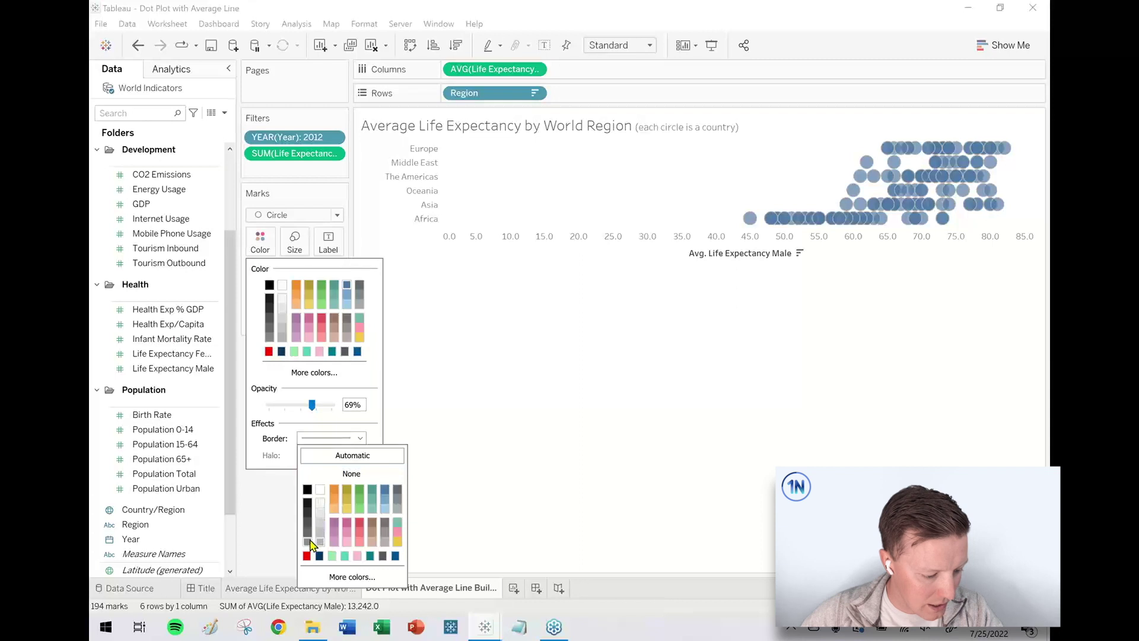
drag(312, 405, 305, 409)
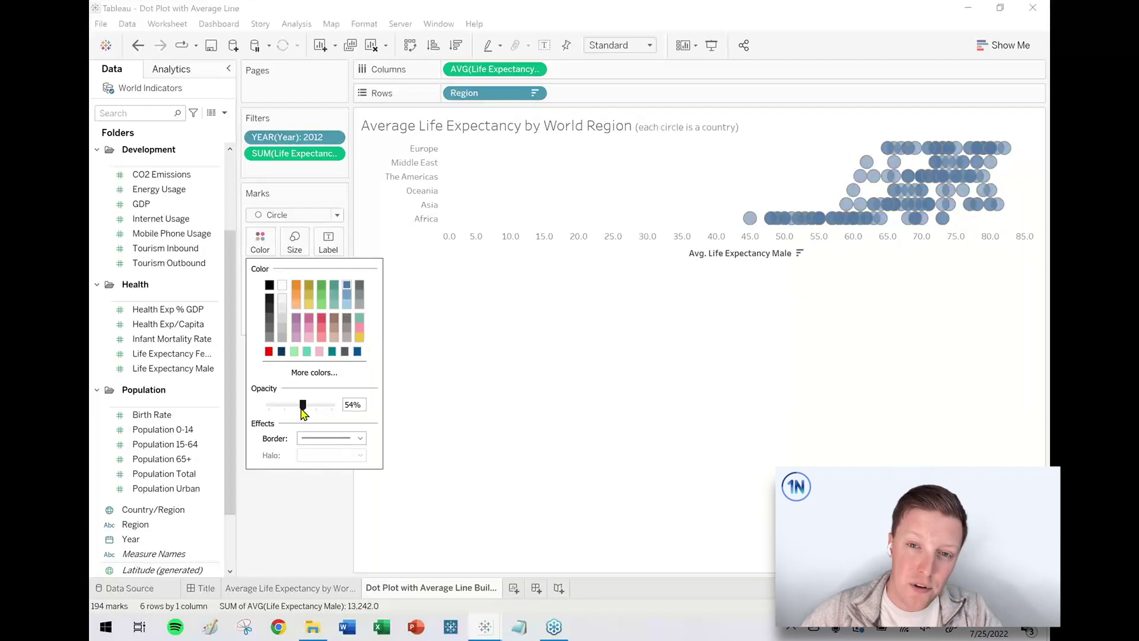
click(260, 241)
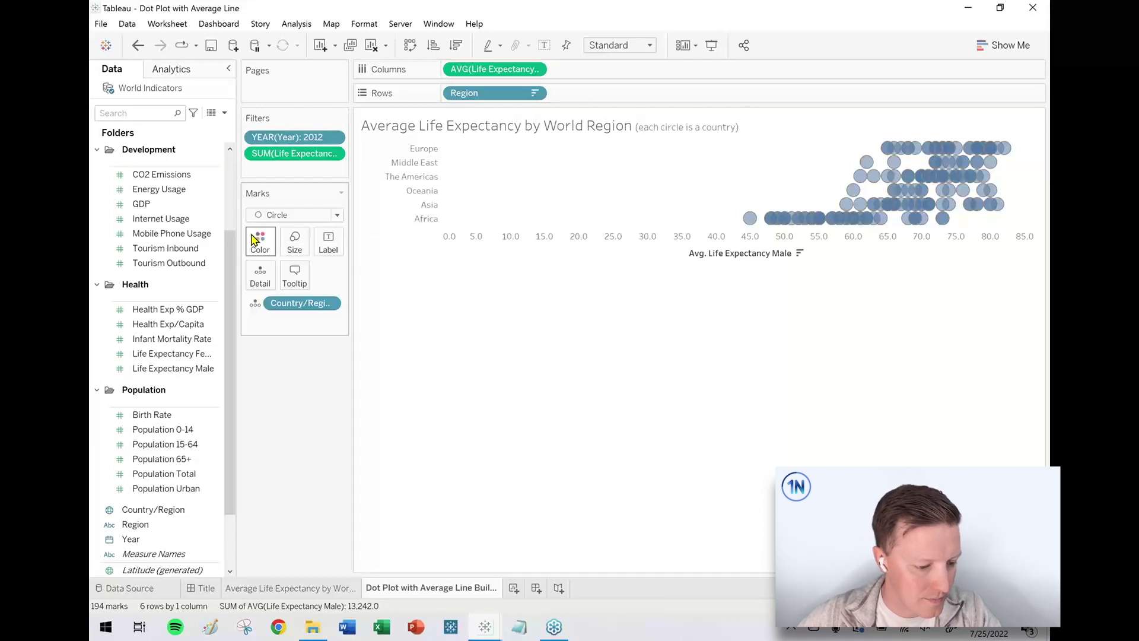
click(623, 49)
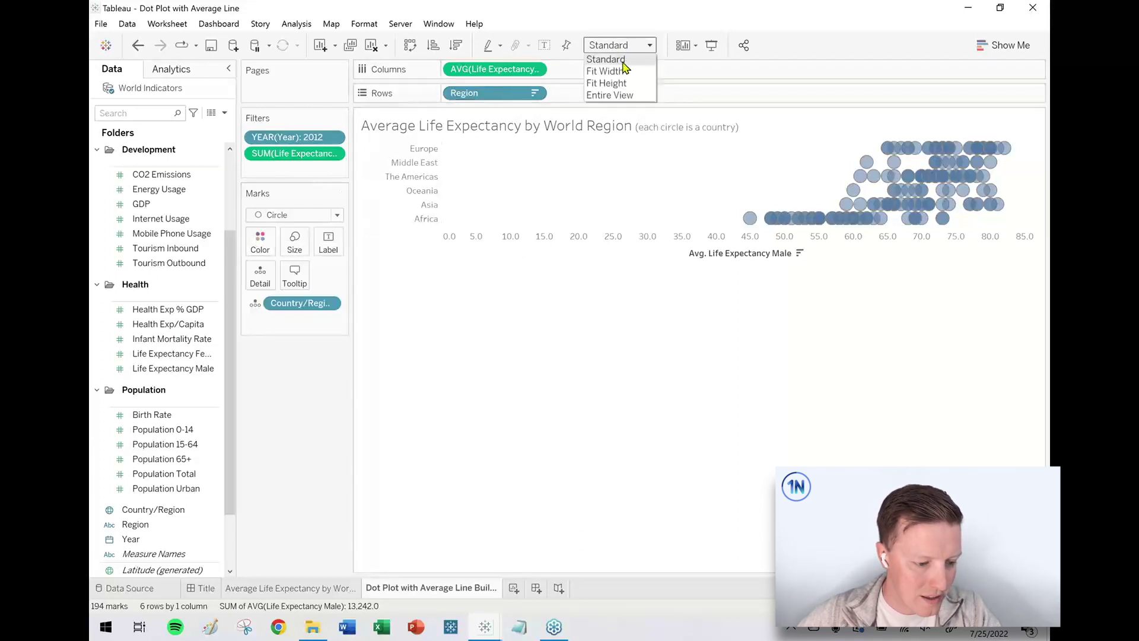
Step: Set the view to Entire View, color the circles by Region, and hide the Region legend card
click(622, 96)
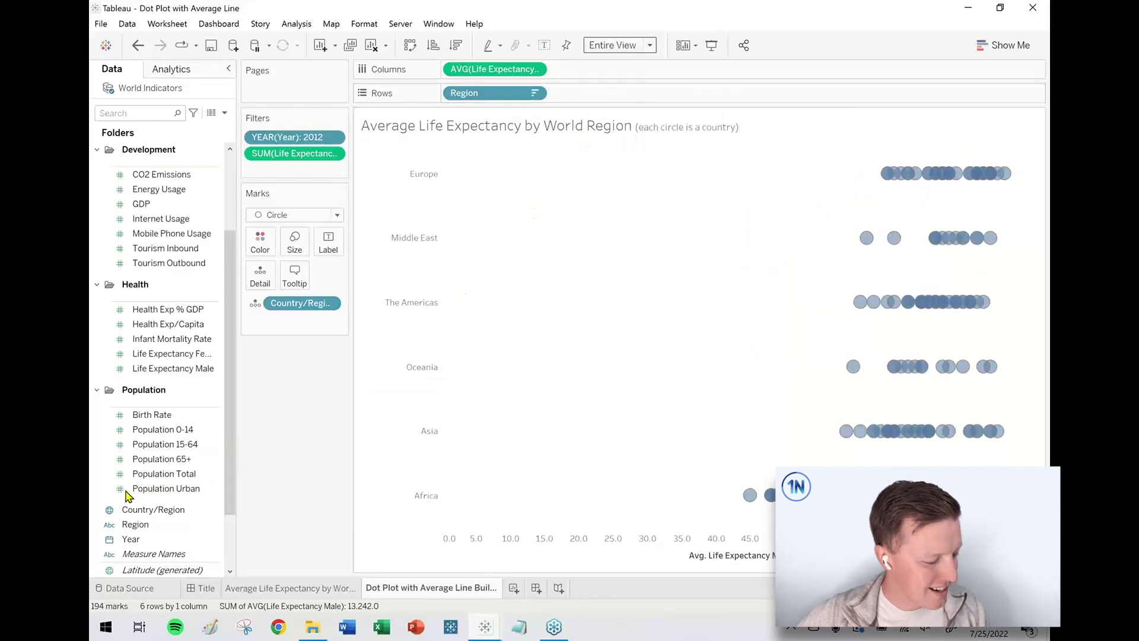
drag(134, 524, 265, 254)
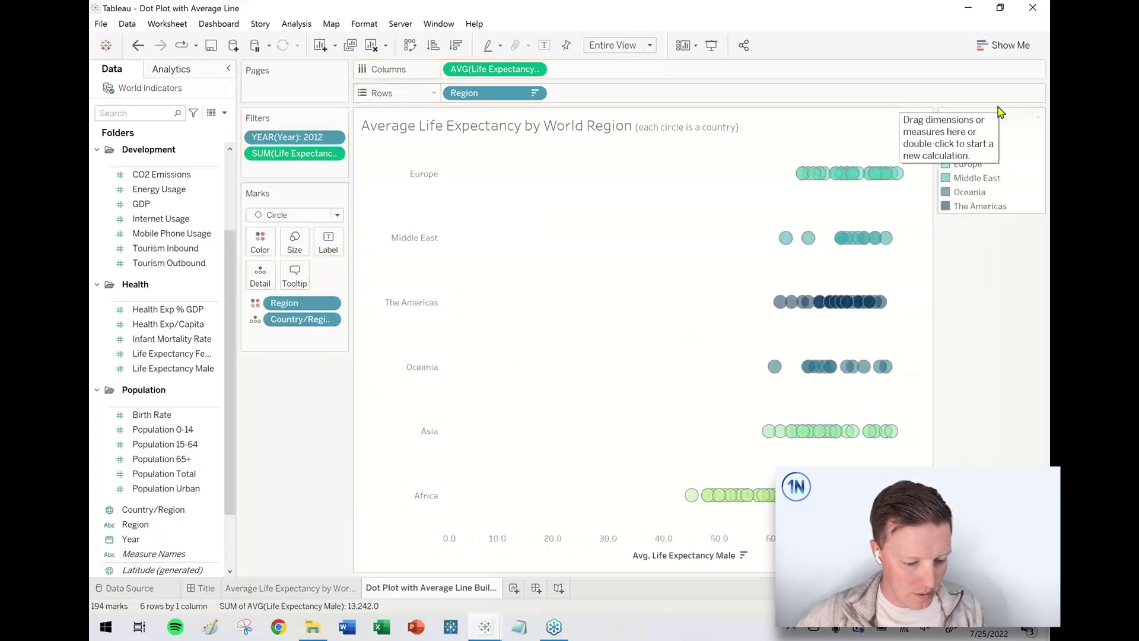
click(1038, 117)
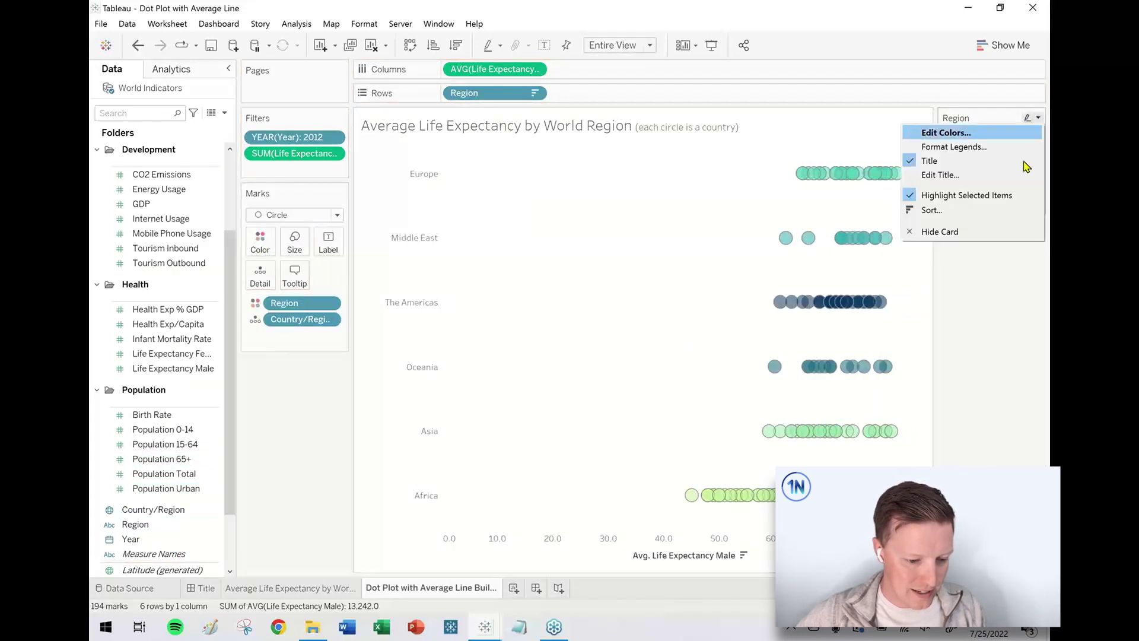
click(987, 229)
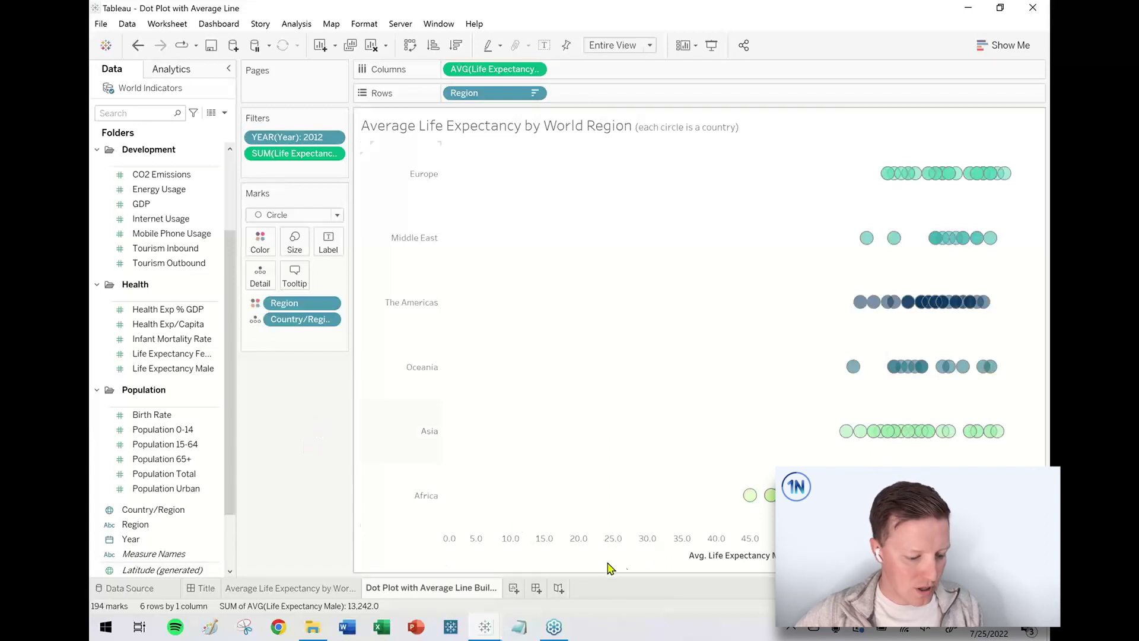
mouse_move(894, 330)
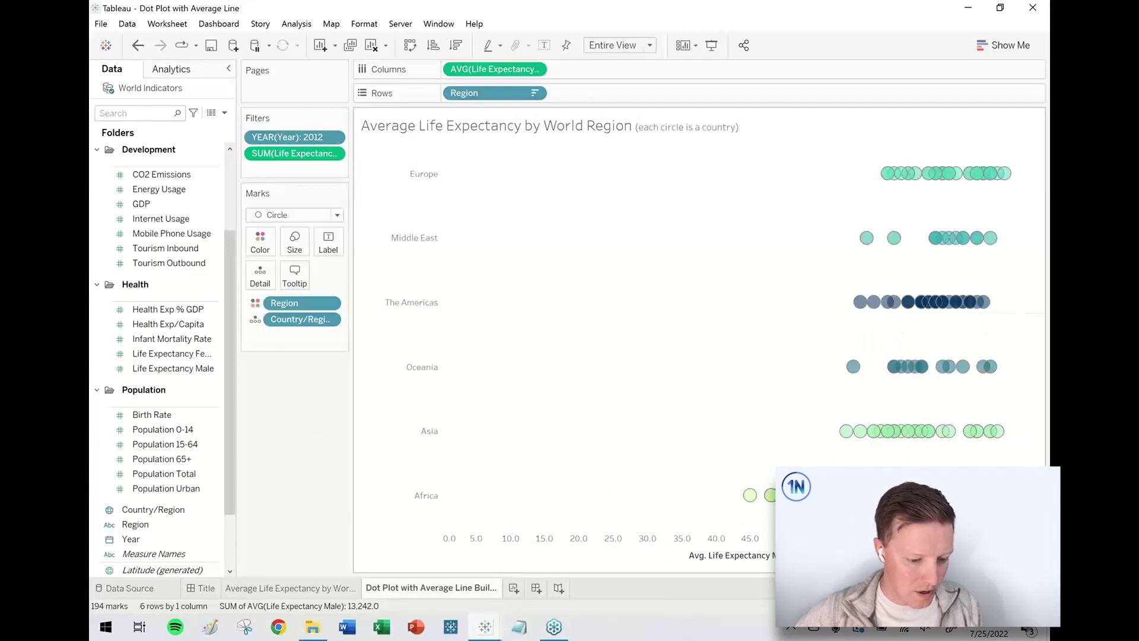
Step: Uncheck Include zero on the life expectancy axis so it begins near 44
click(711, 549)
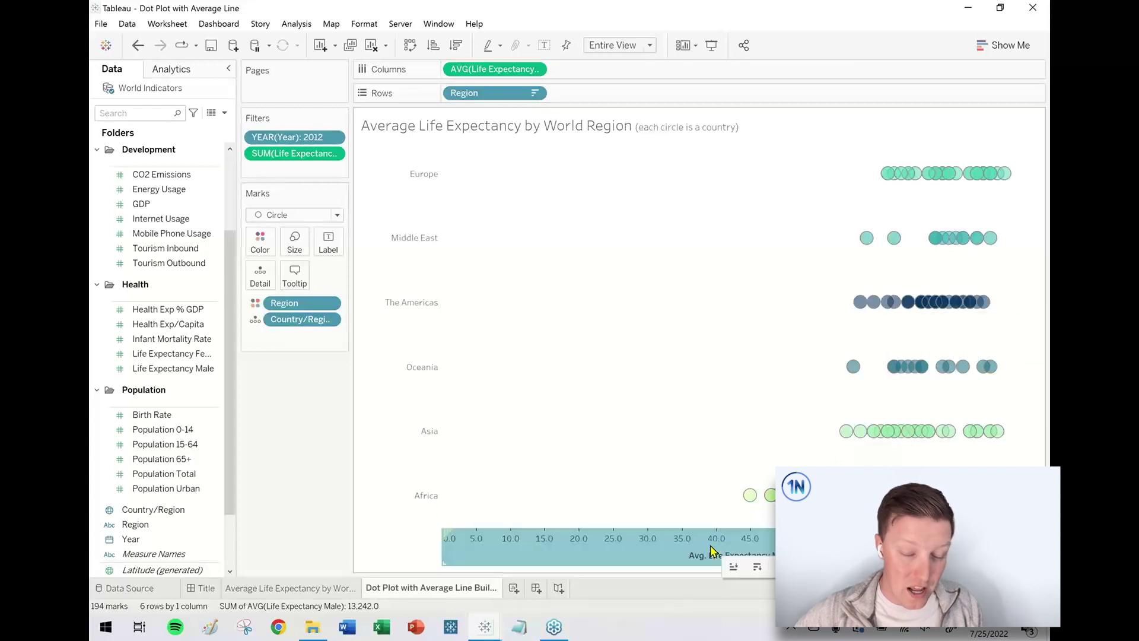
click(711, 549)
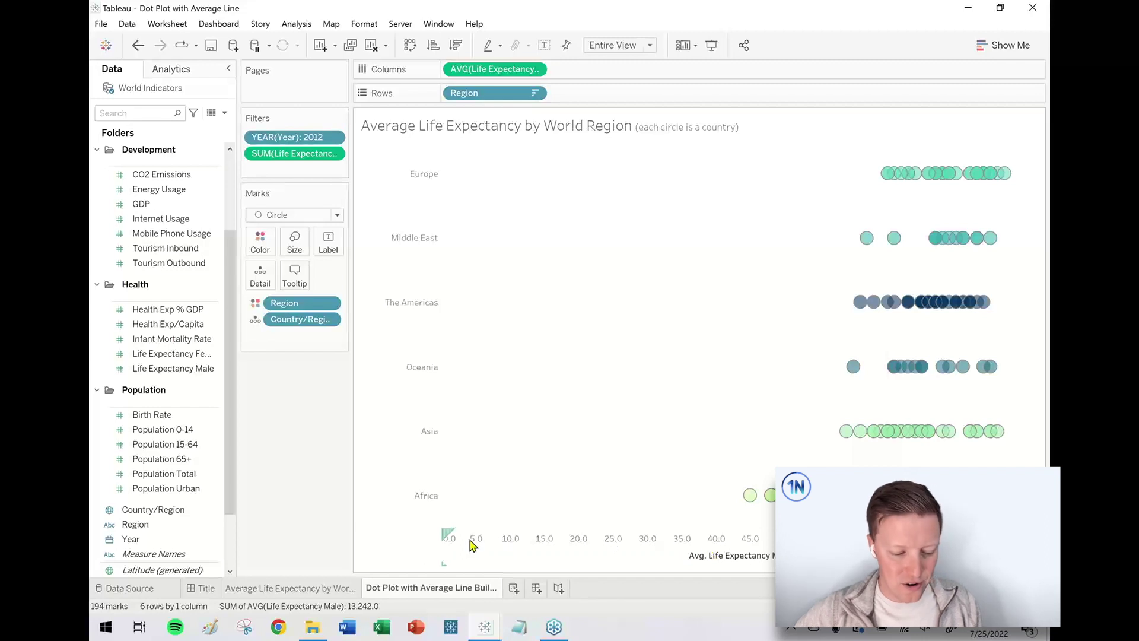
mouse_move(460, 156)
mouse_down()
mouse_move(547, 353)
mouse_move(745, 536)
mouse_move(737, 524)
mouse_up()
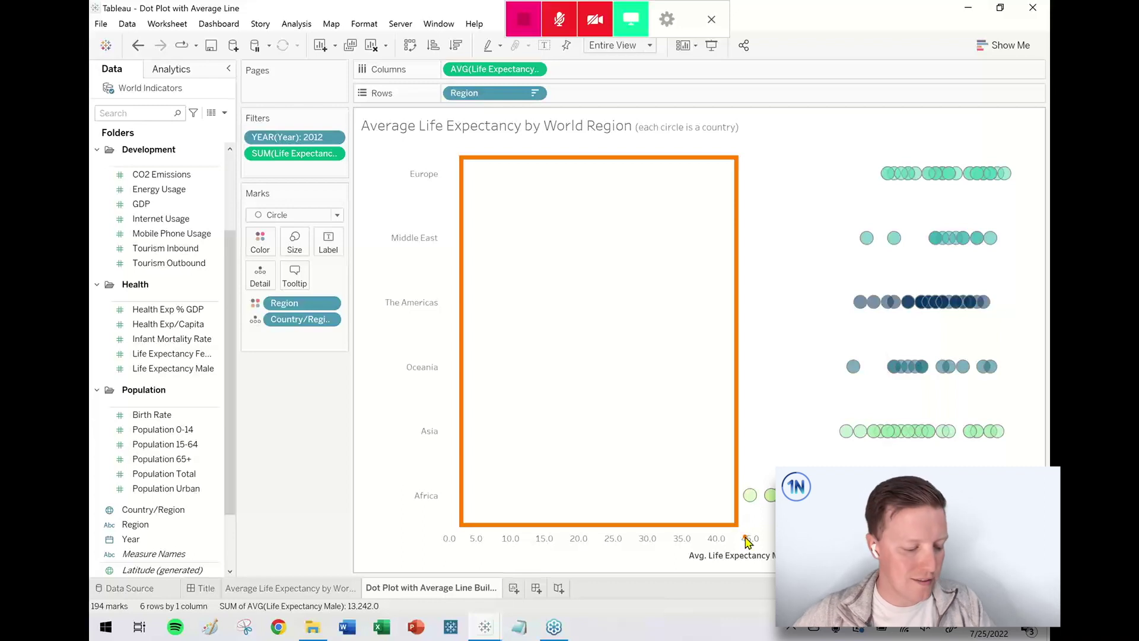
right_click(672, 544)
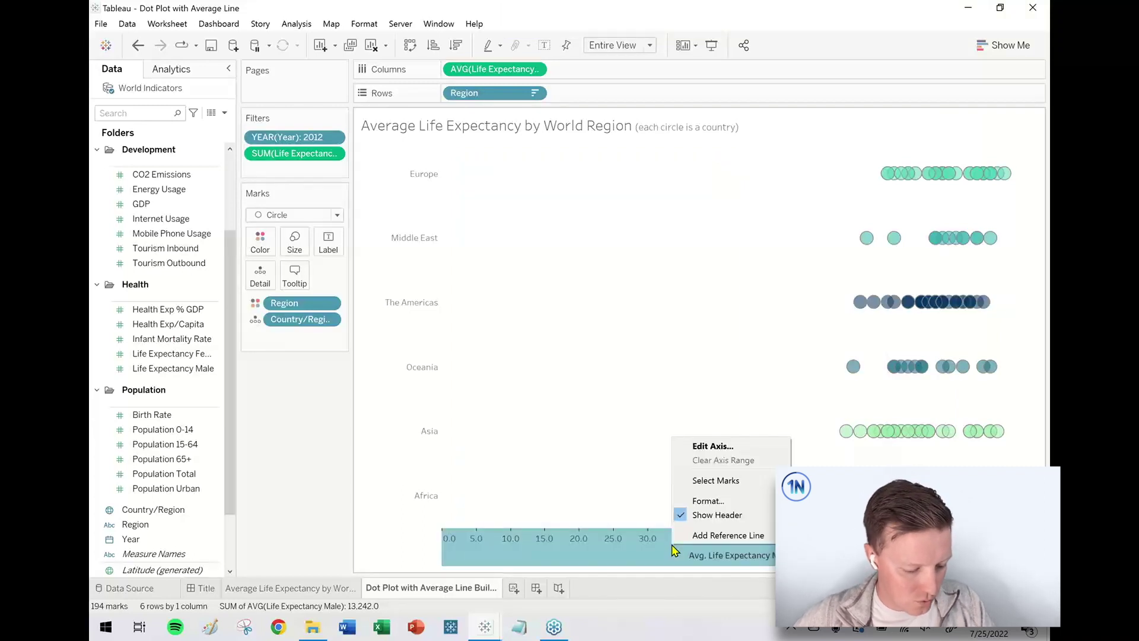
click(718, 448)
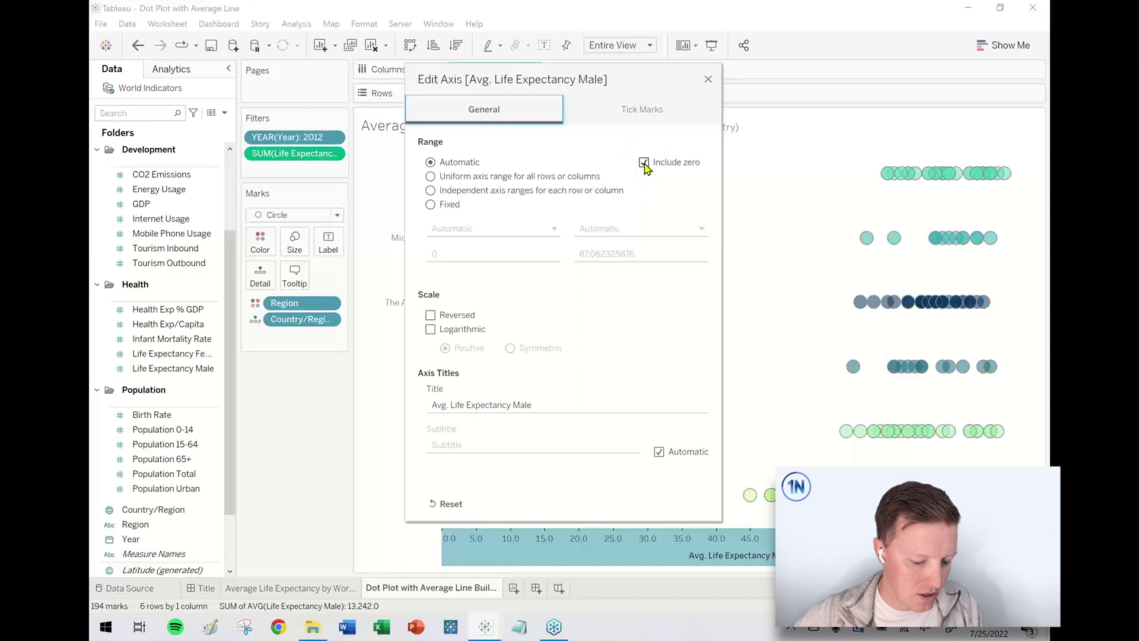
click(644, 163)
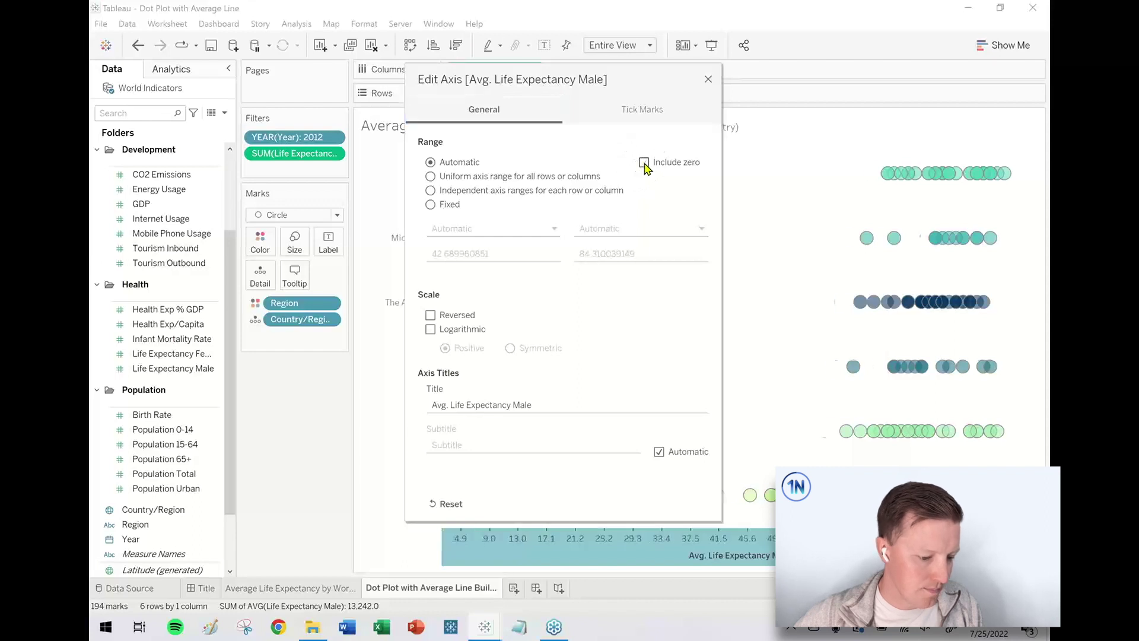
click(708, 79)
click(635, 301)
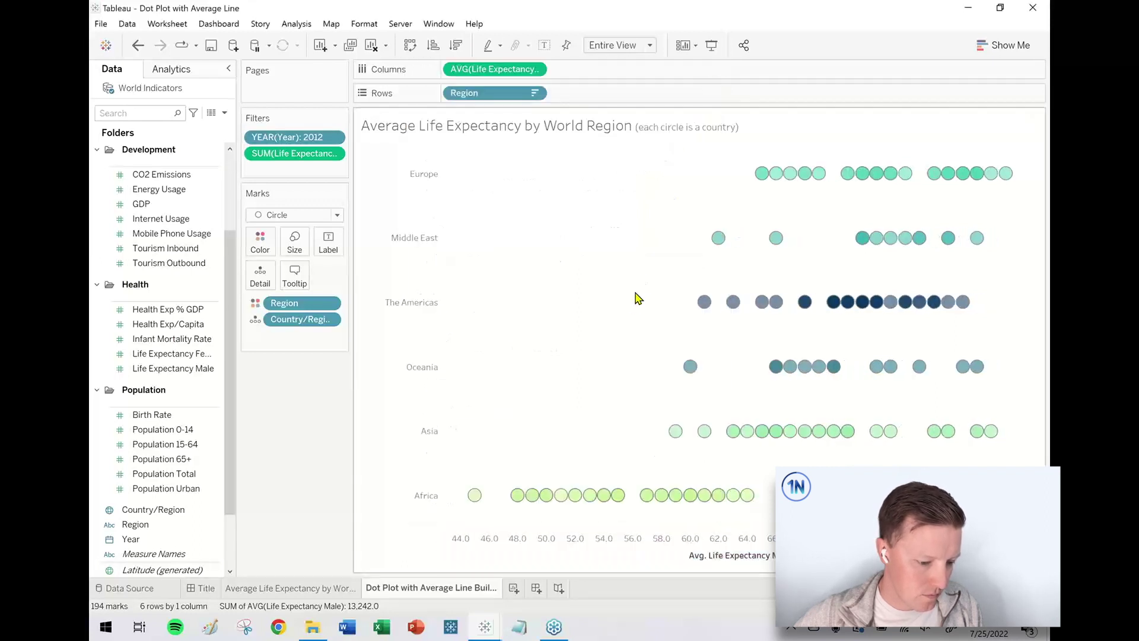
Step: Drop an Average Line from the Analytics pane onto Cell for every region row
click(174, 71)
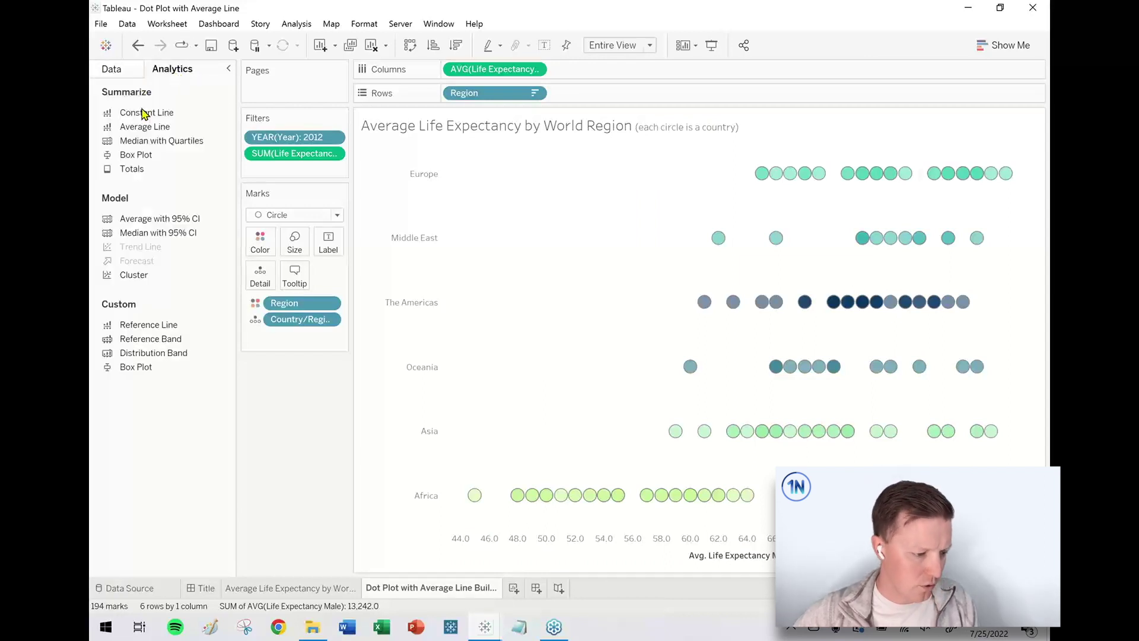
drag(141, 132, 568, 190)
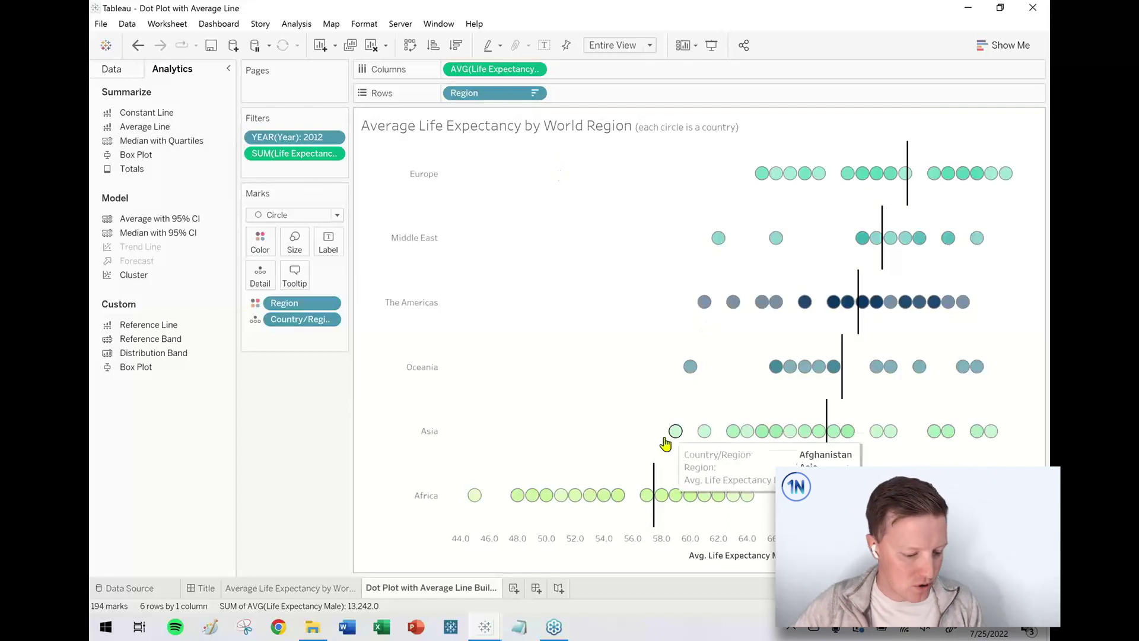
Step: Make the average lines thicker and keep them black after trying crimson
click(656, 479)
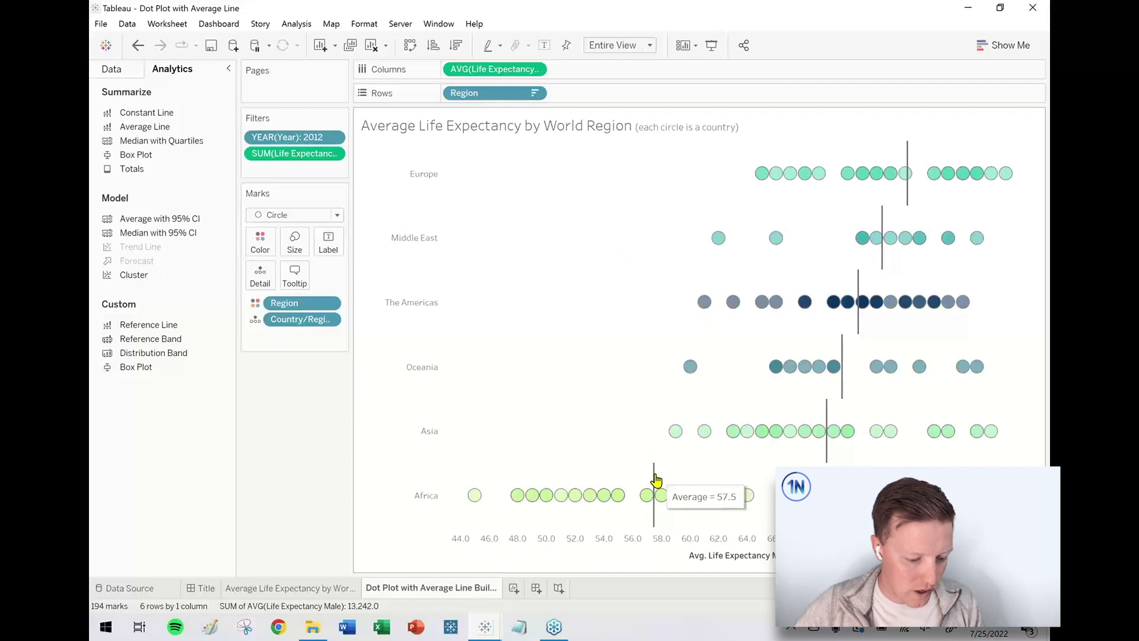
right_click(656, 479)
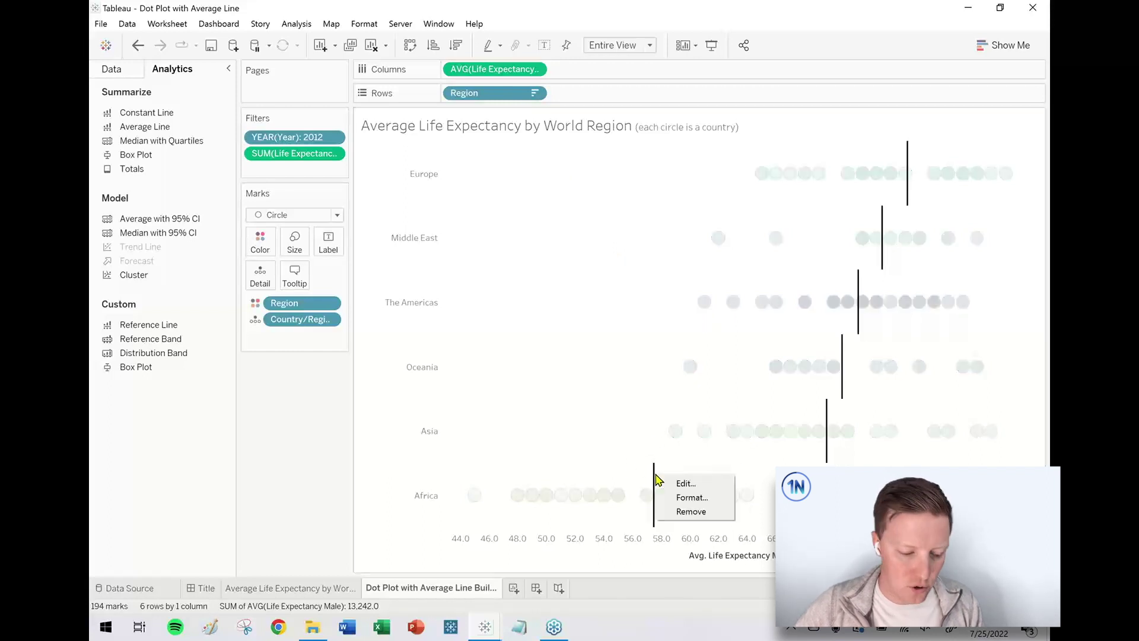
click(703, 485)
click(539, 359)
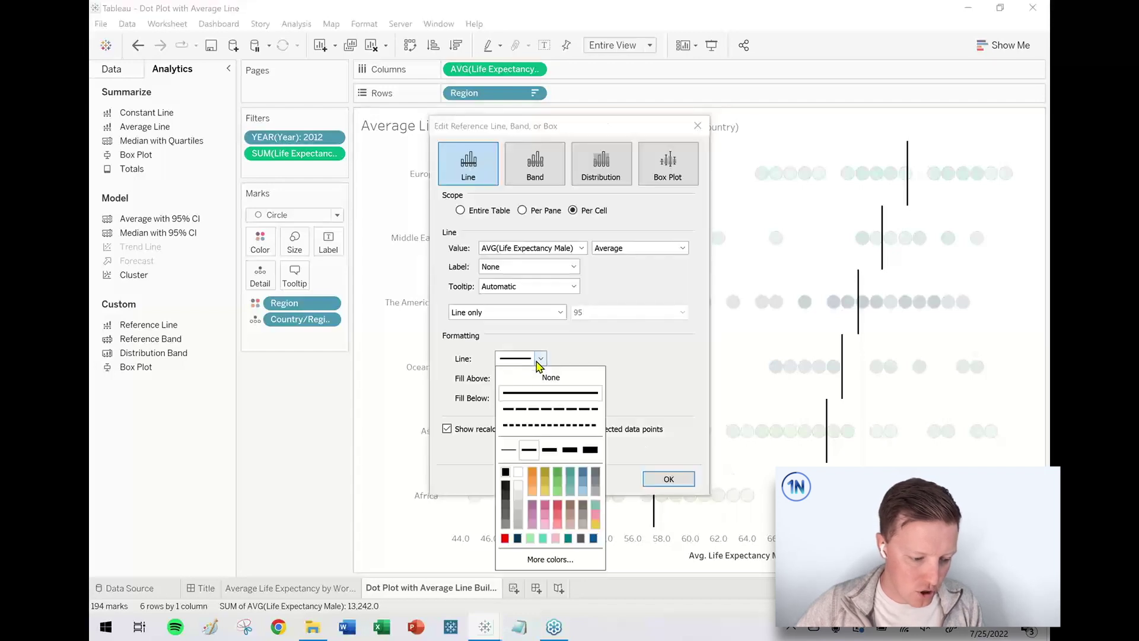
click(548, 452)
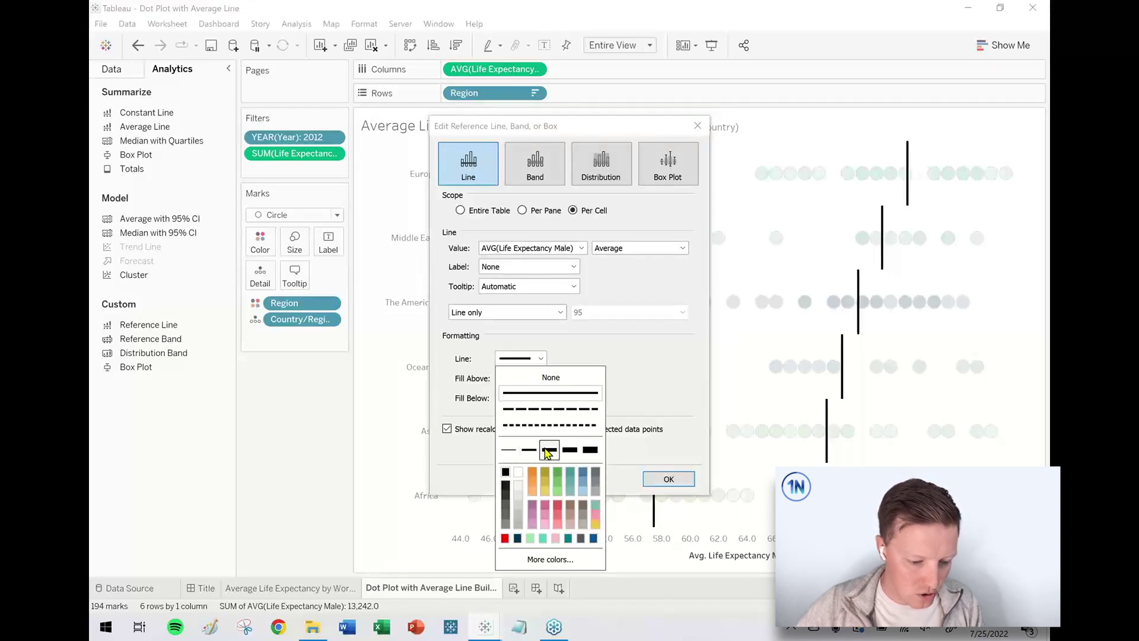
click(557, 504)
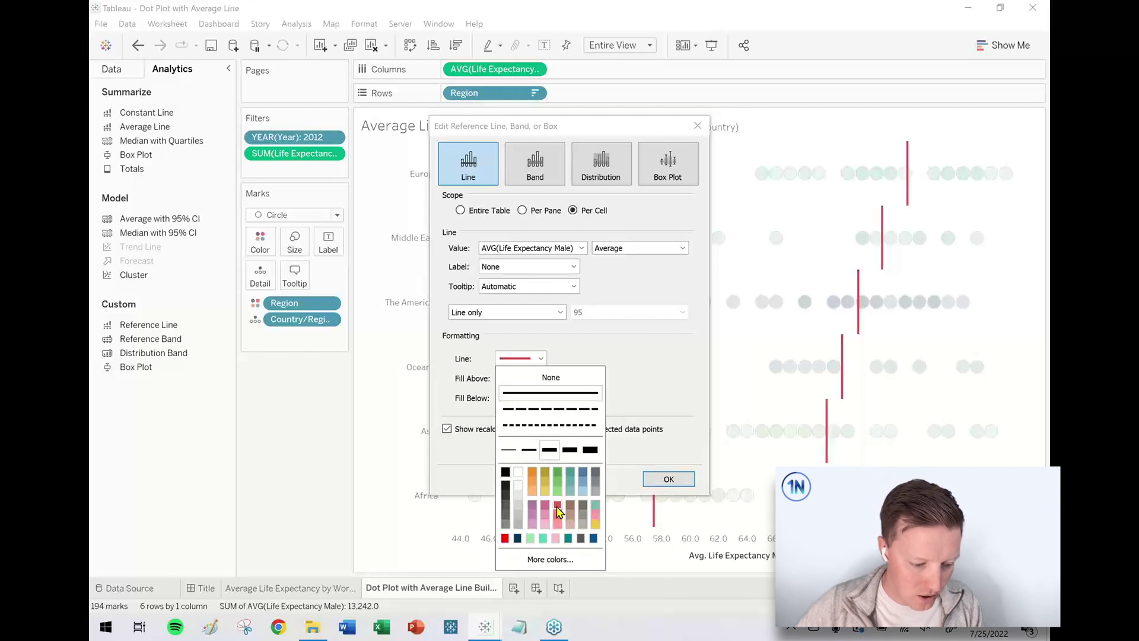
click(504, 471)
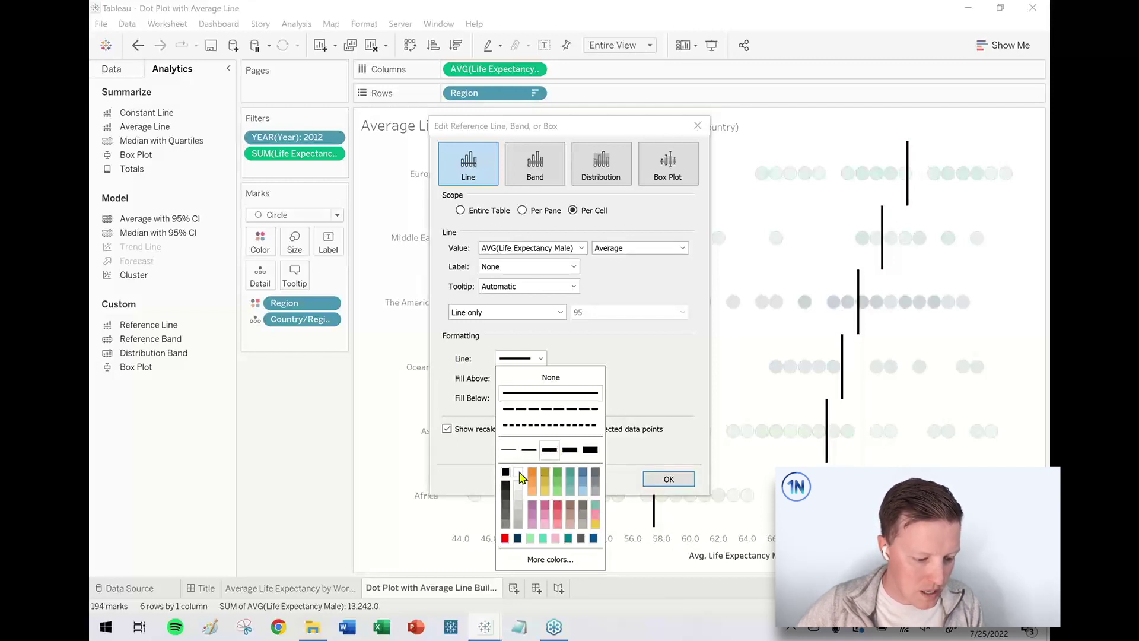
click(642, 378)
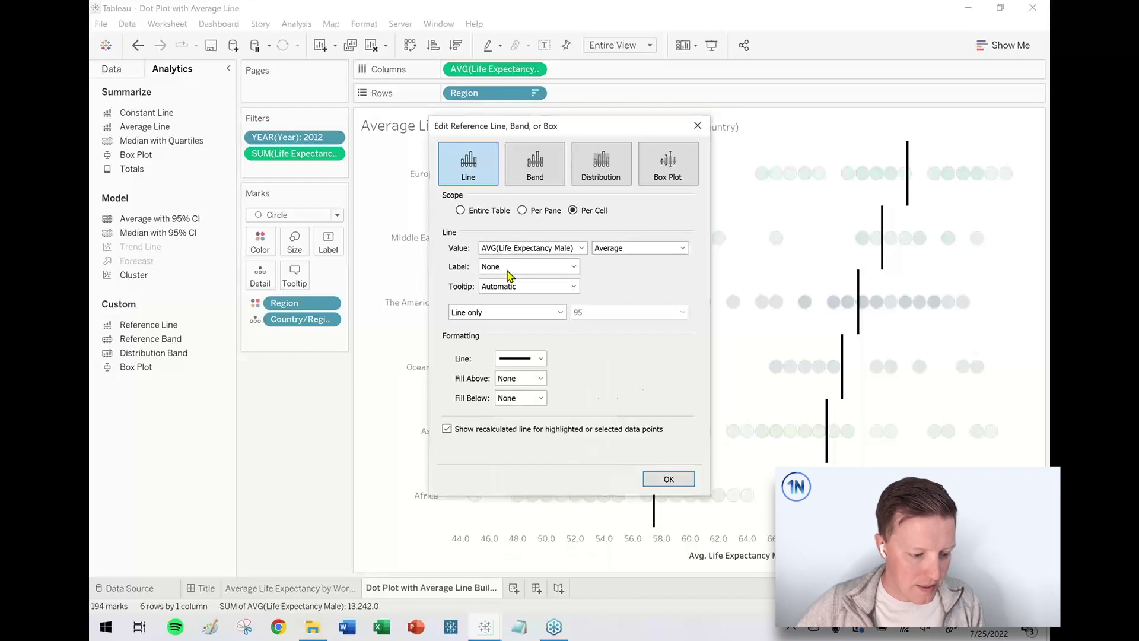
Step: Give the average lines the custom label 'Avg: <Value>'
click(572, 267)
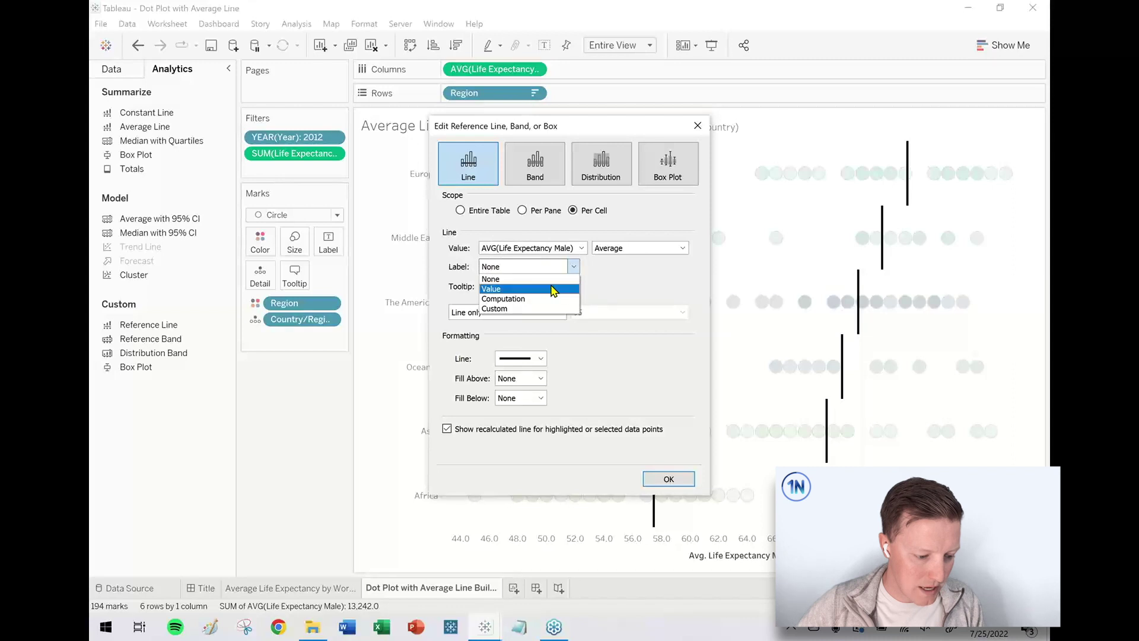
click(553, 289)
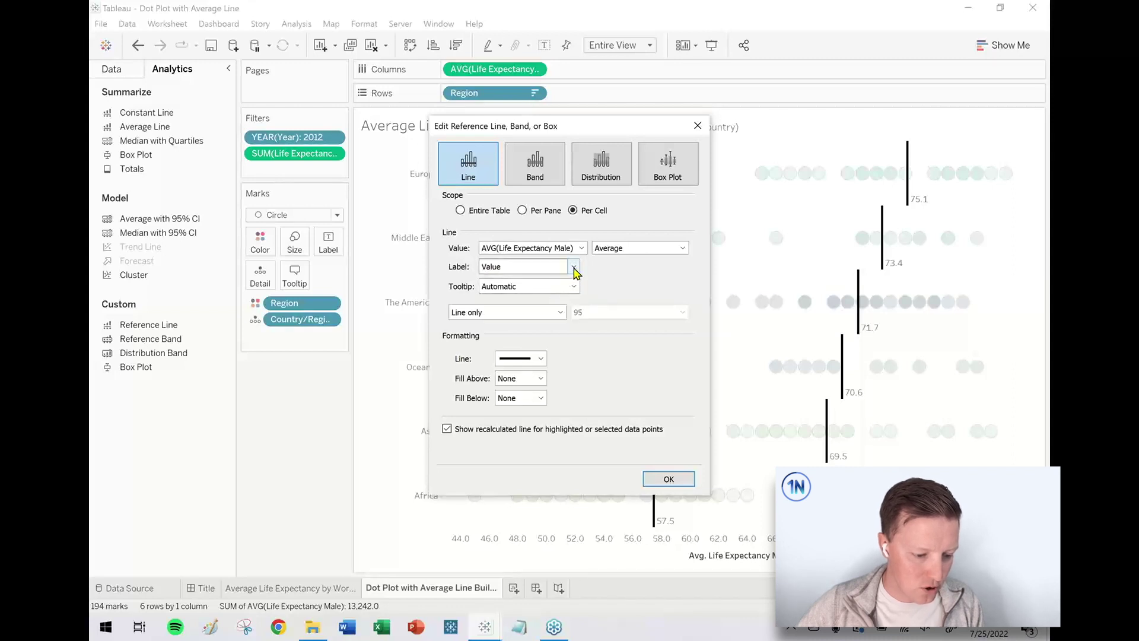
click(574, 268)
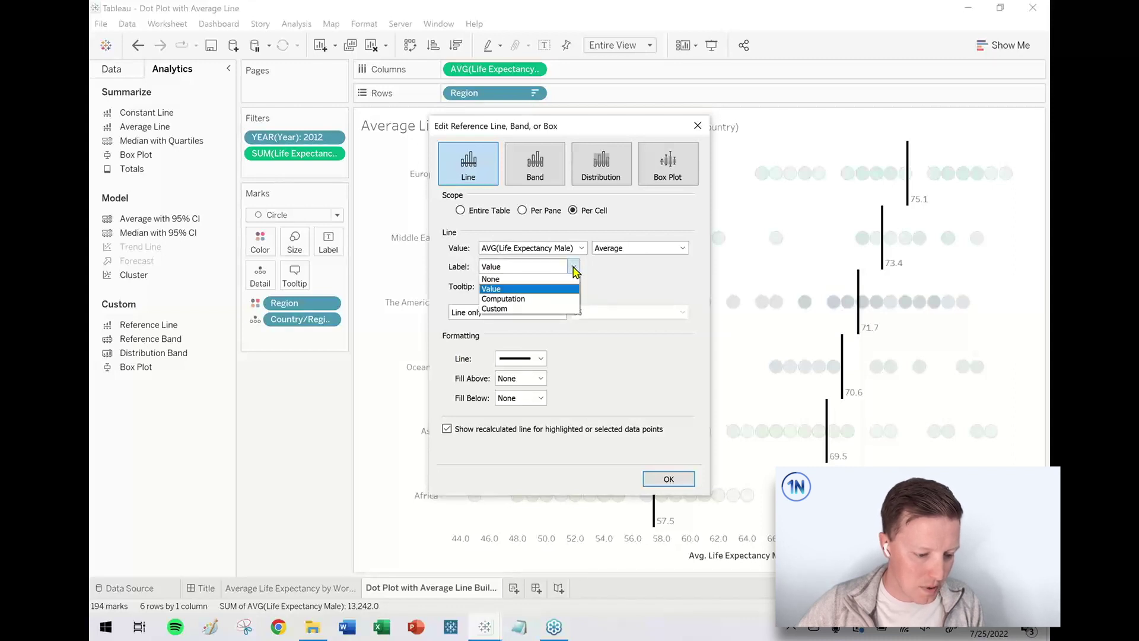
click(531, 309)
text(Avg:)
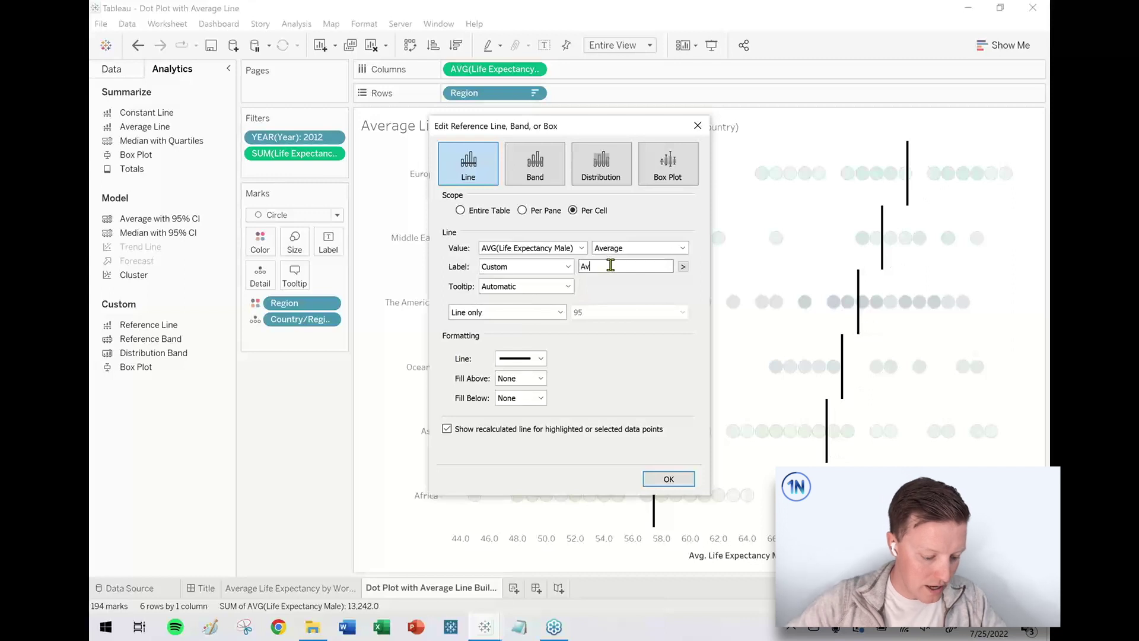
click(684, 267)
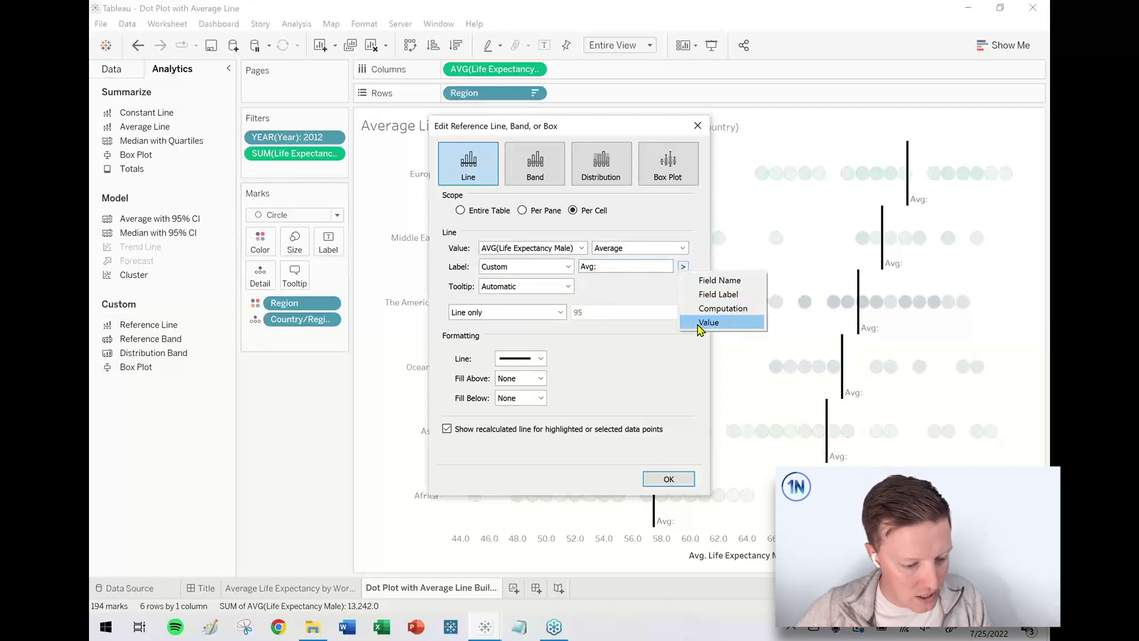
click(700, 326)
click(668, 479)
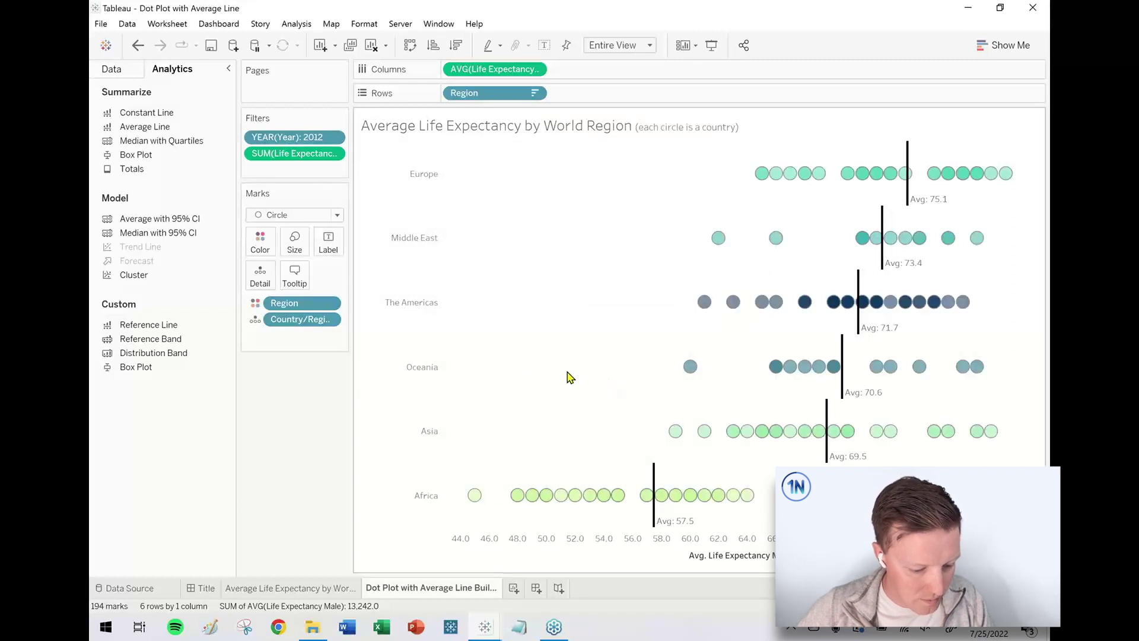
Step: Set the average line labels' vertical alignment to Top
mouse_move(667, 528)
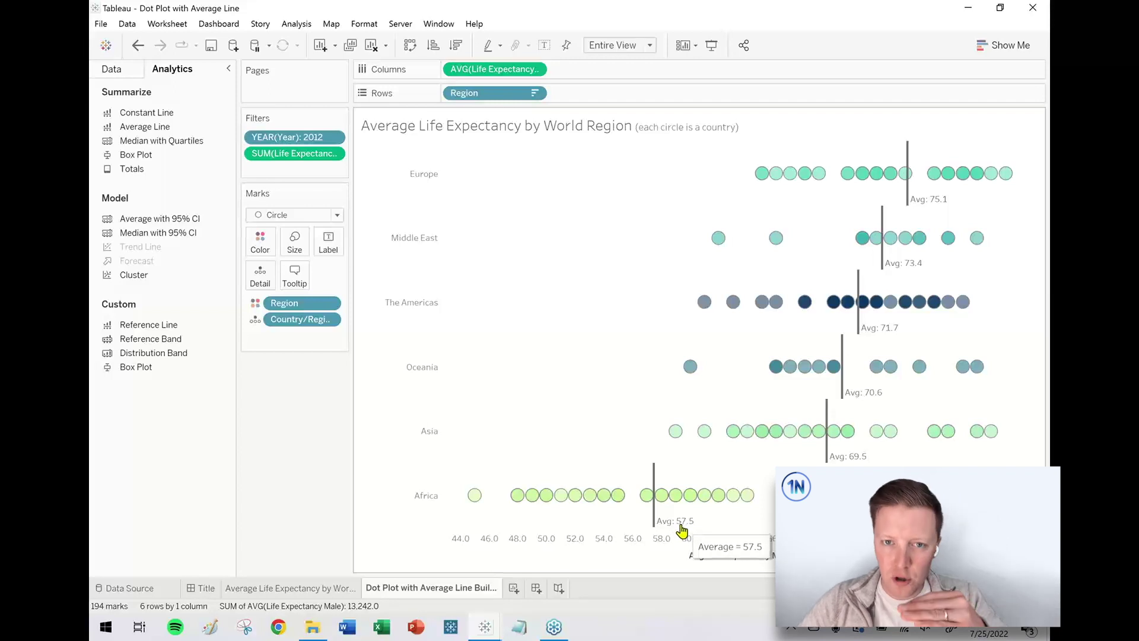
right_click(682, 530)
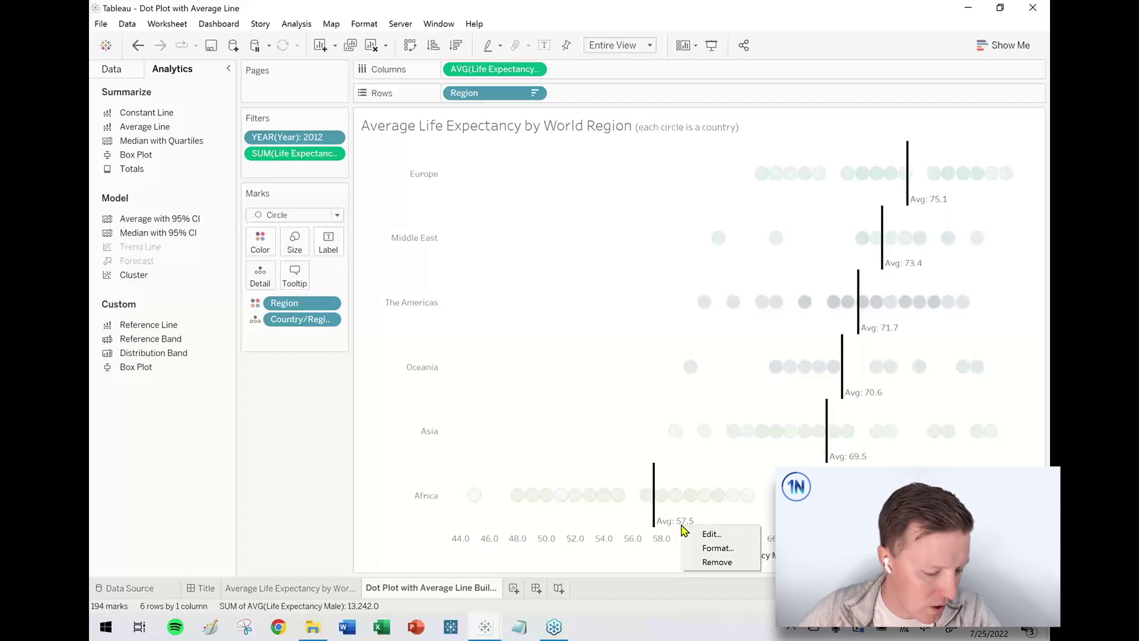
click(718, 548)
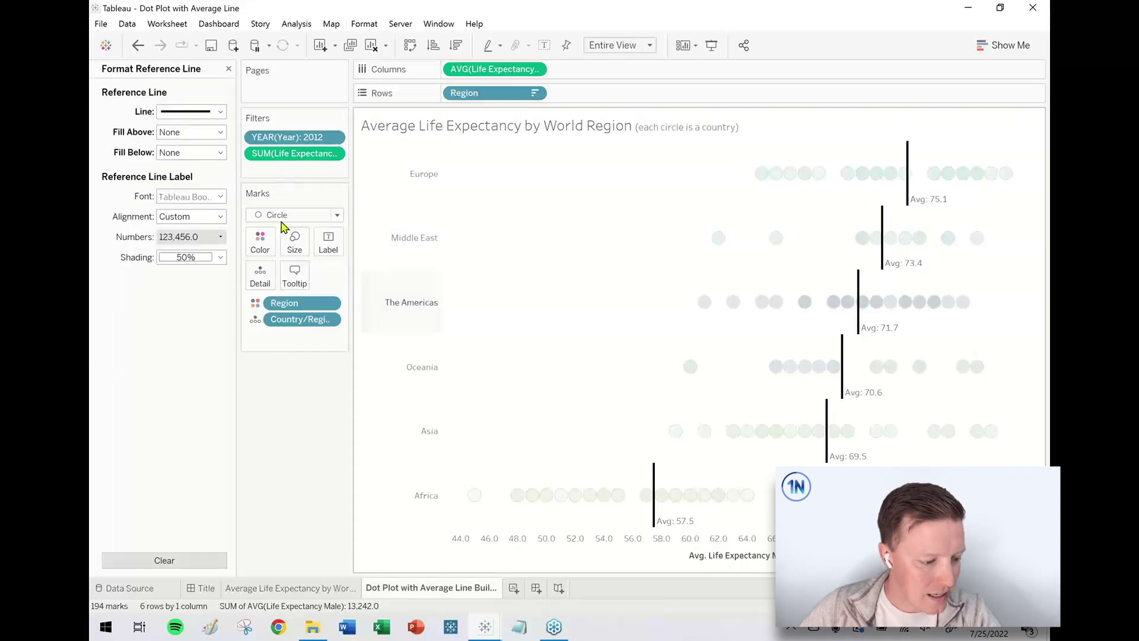
click(191, 185)
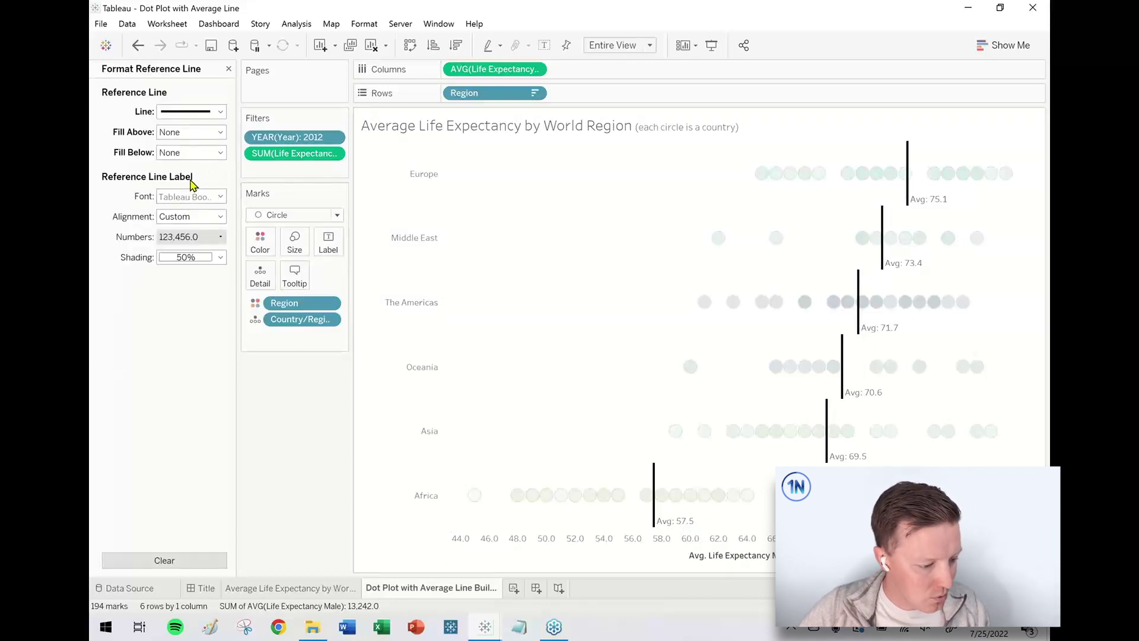
click(202, 217)
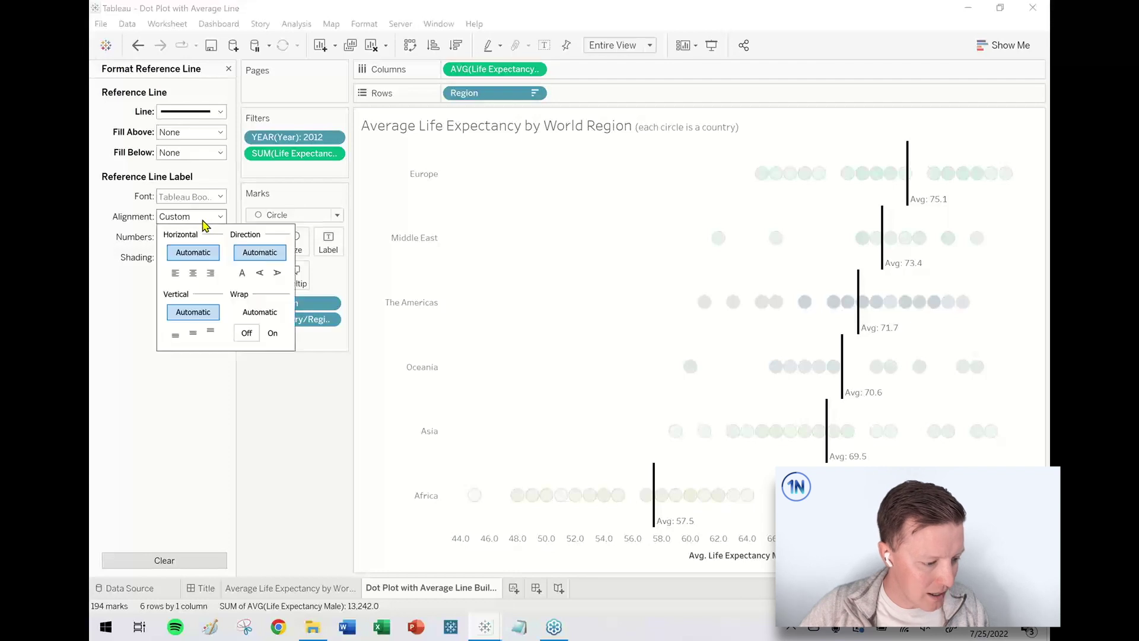
click(212, 337)
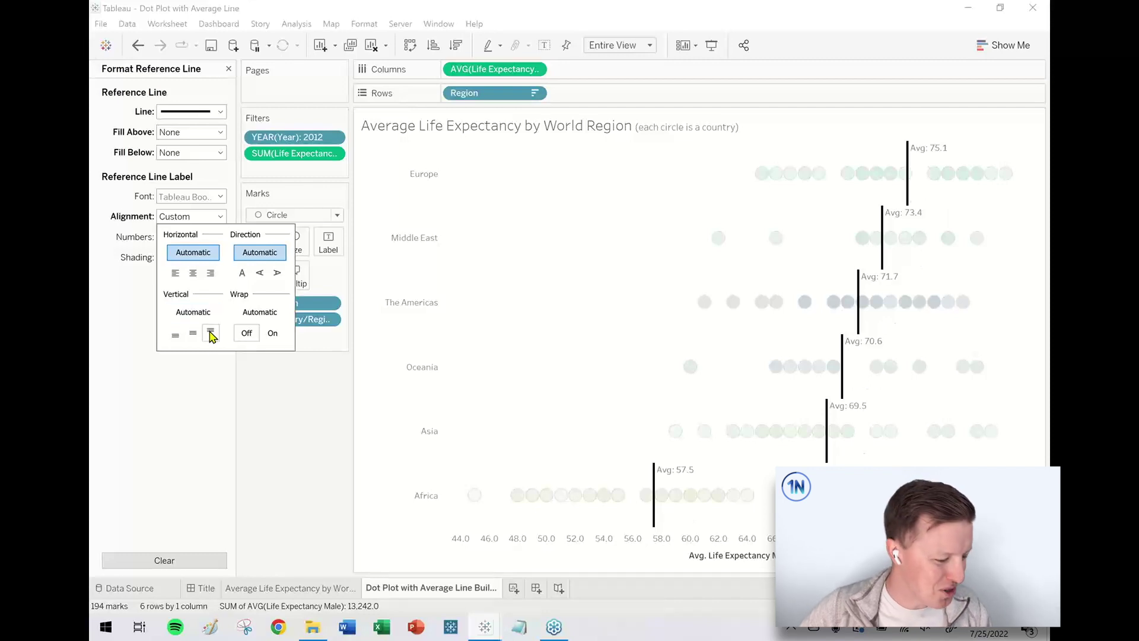
click(565, 366)
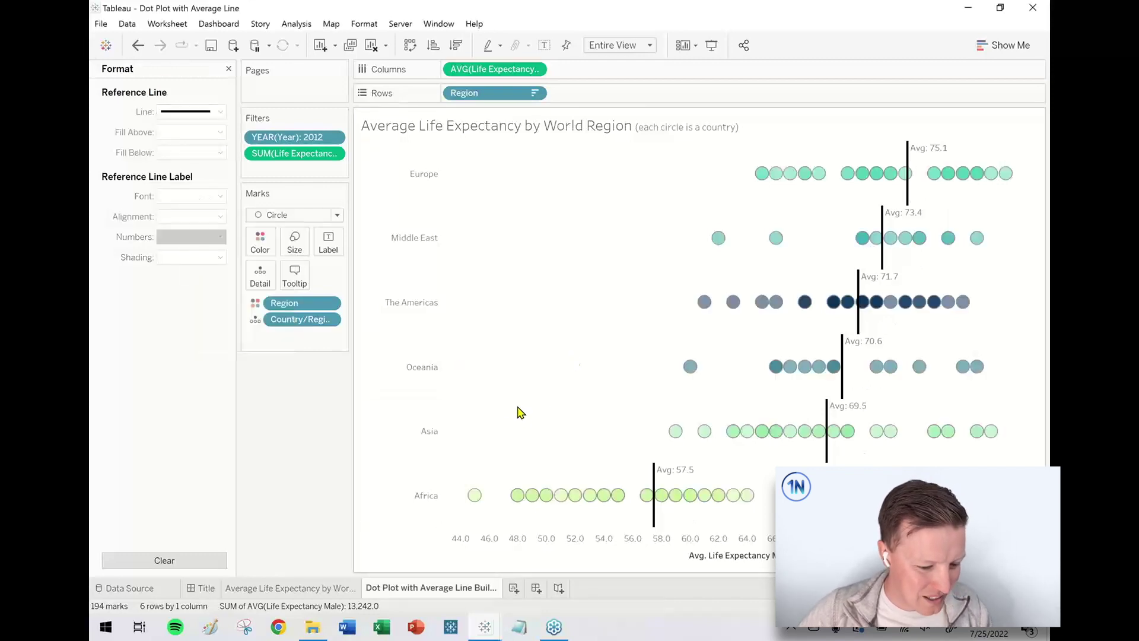
Step: Change the average line labels' vertical alignment to Middle
click(433, 179)
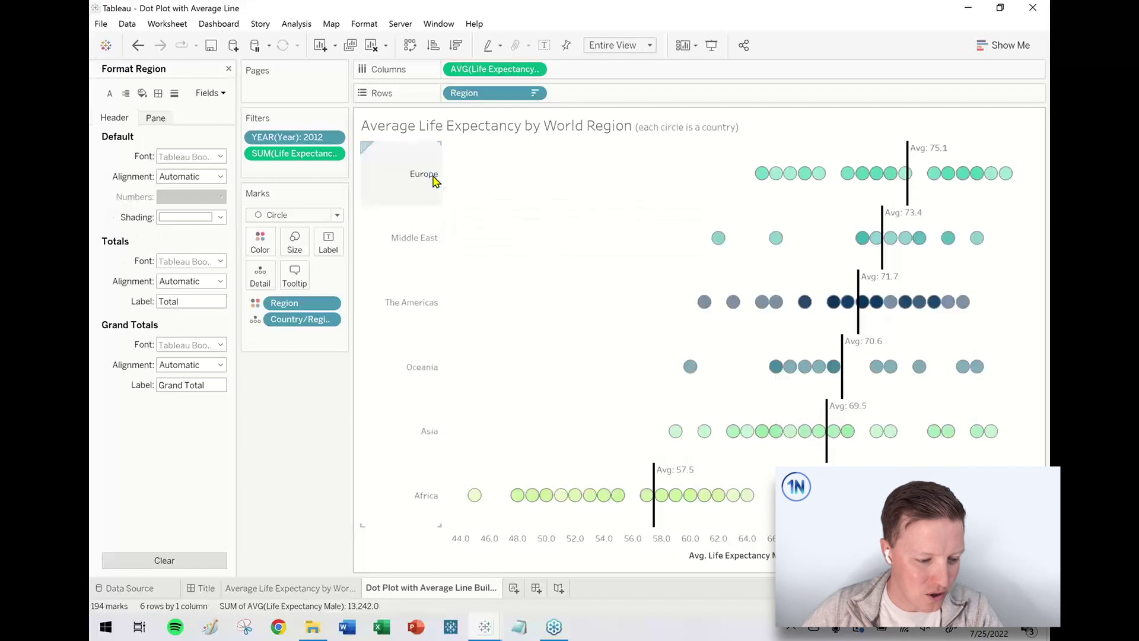
mouse_move(910, 156)
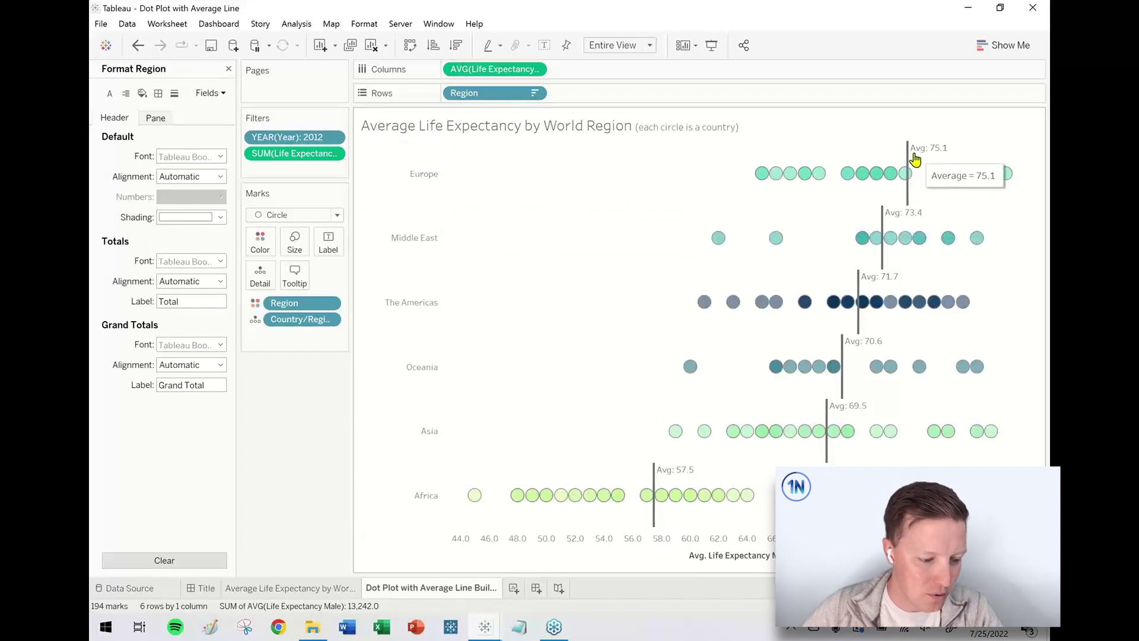
mouse_move(912, 220)
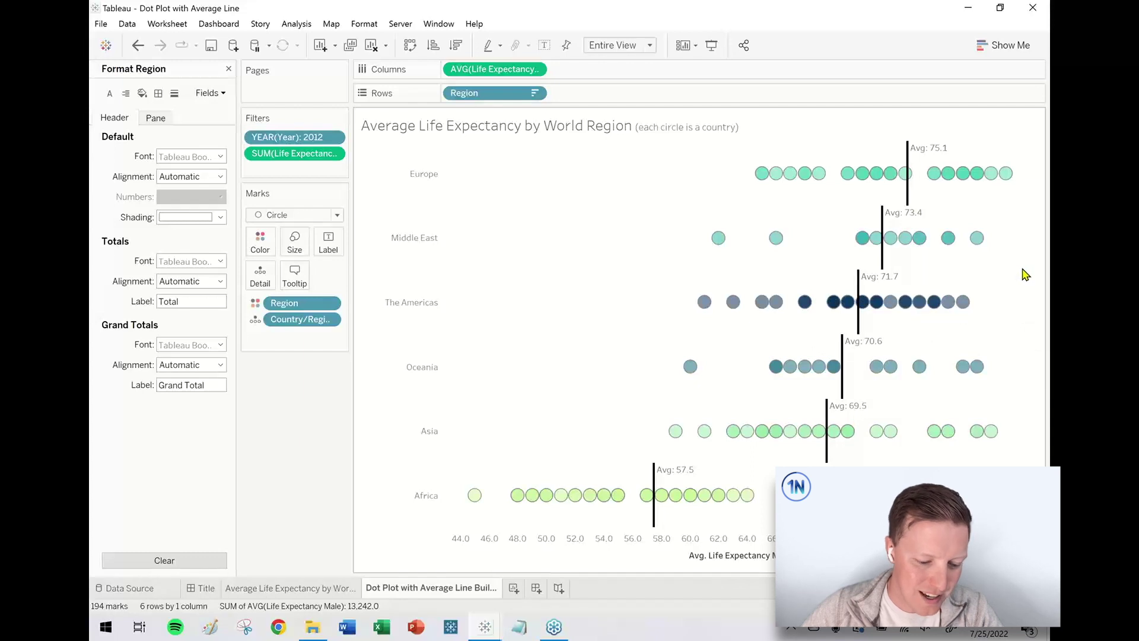
right_click(924, 151)
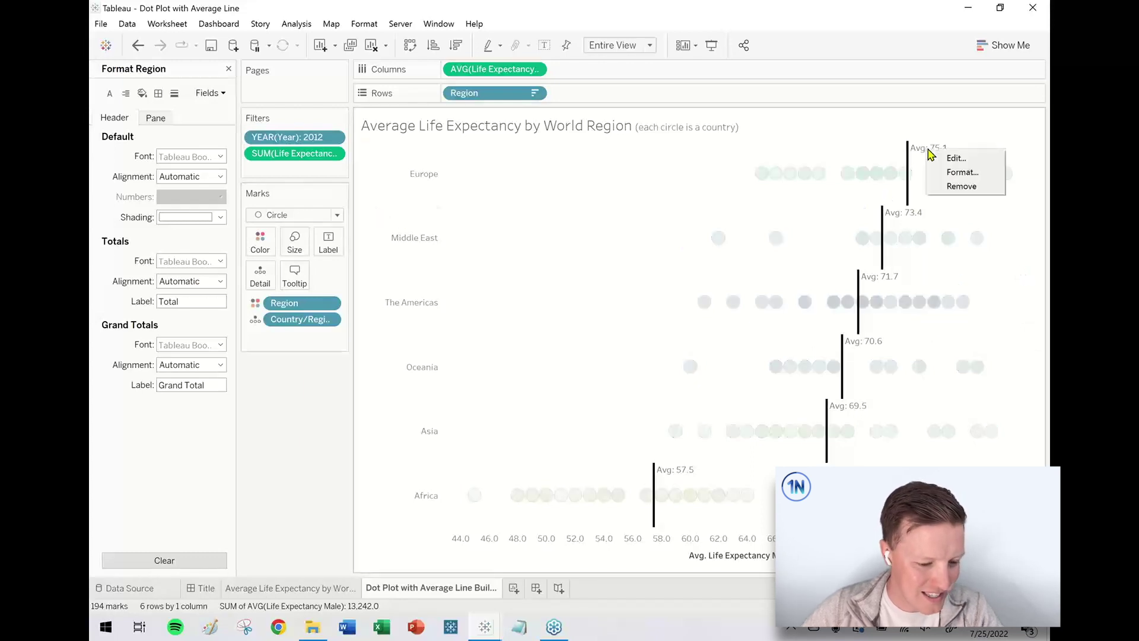
click(956, 172)
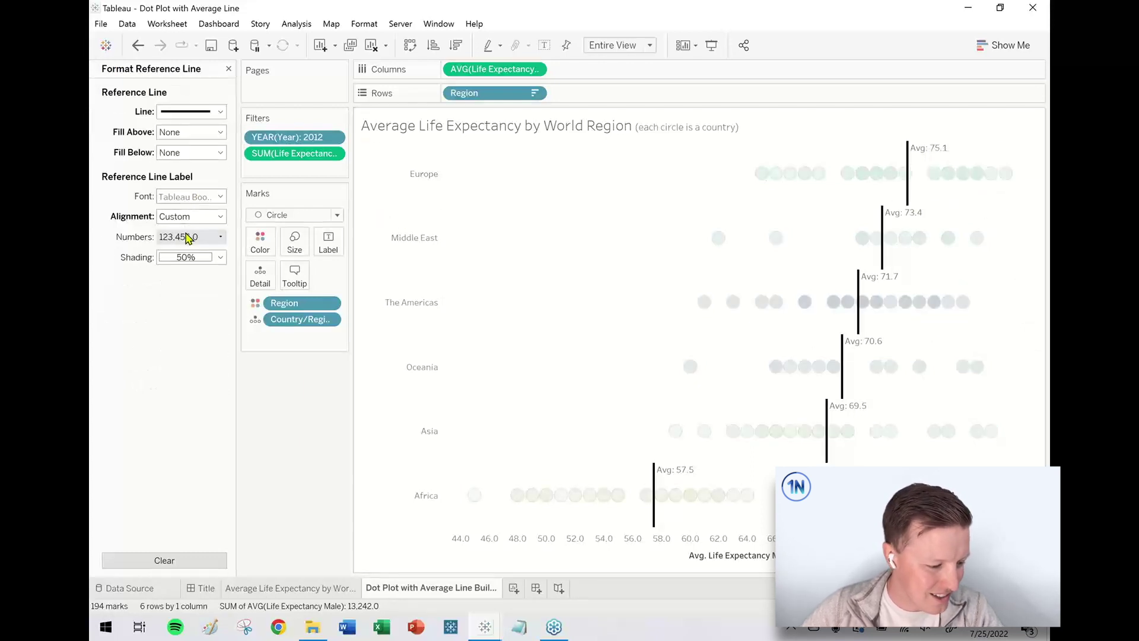
click(192, 223)
click(191, 333)
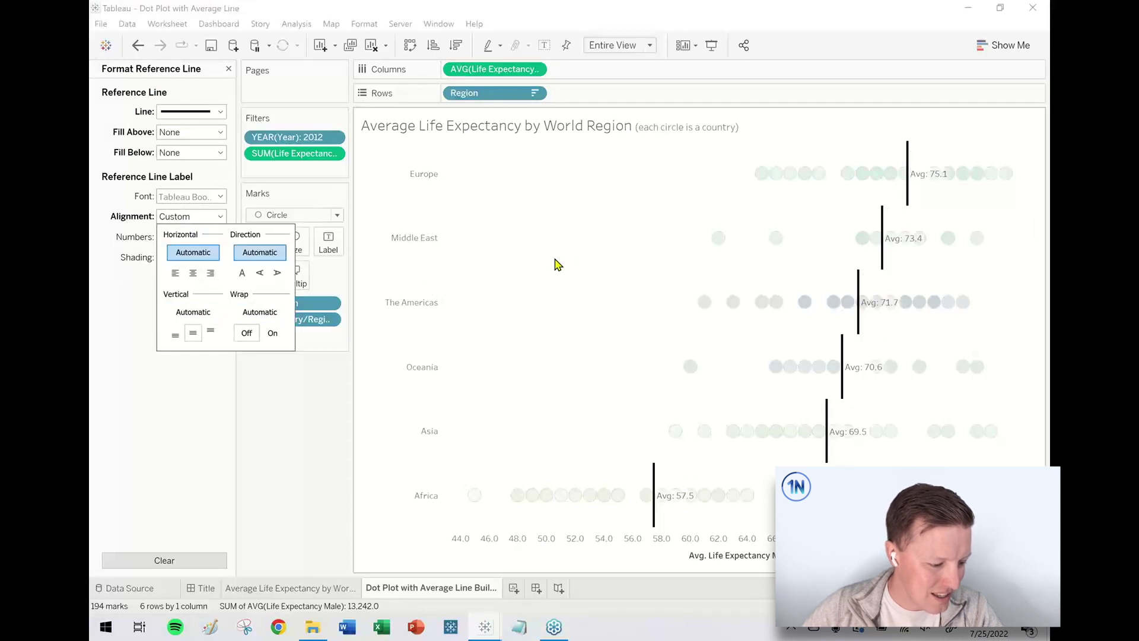
click(568, 256)
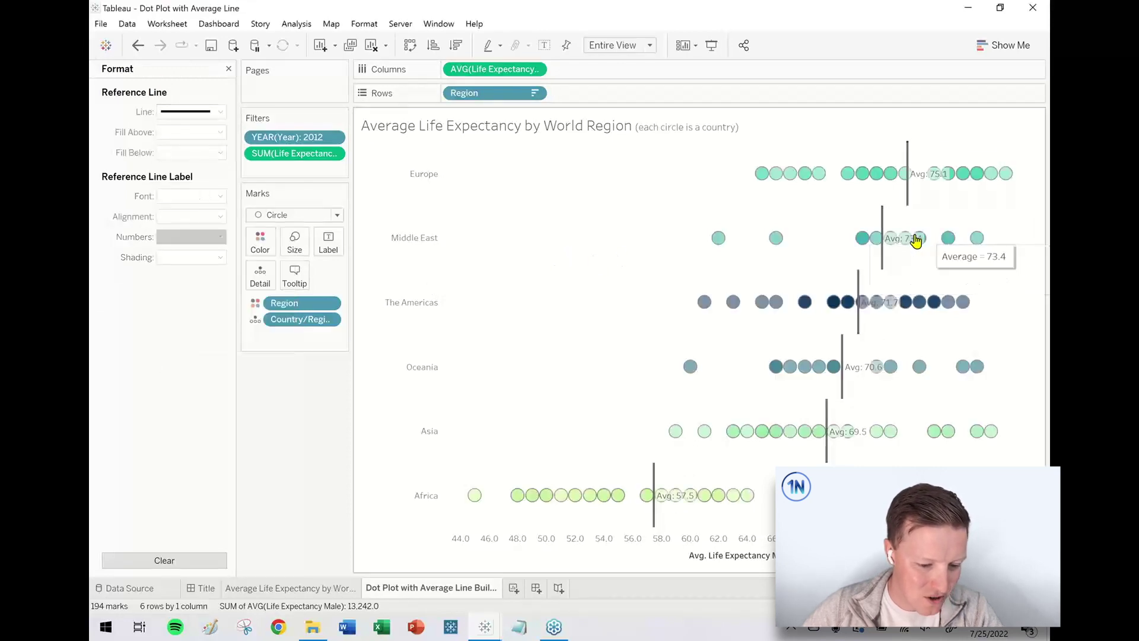
mouse_move(902, 239)
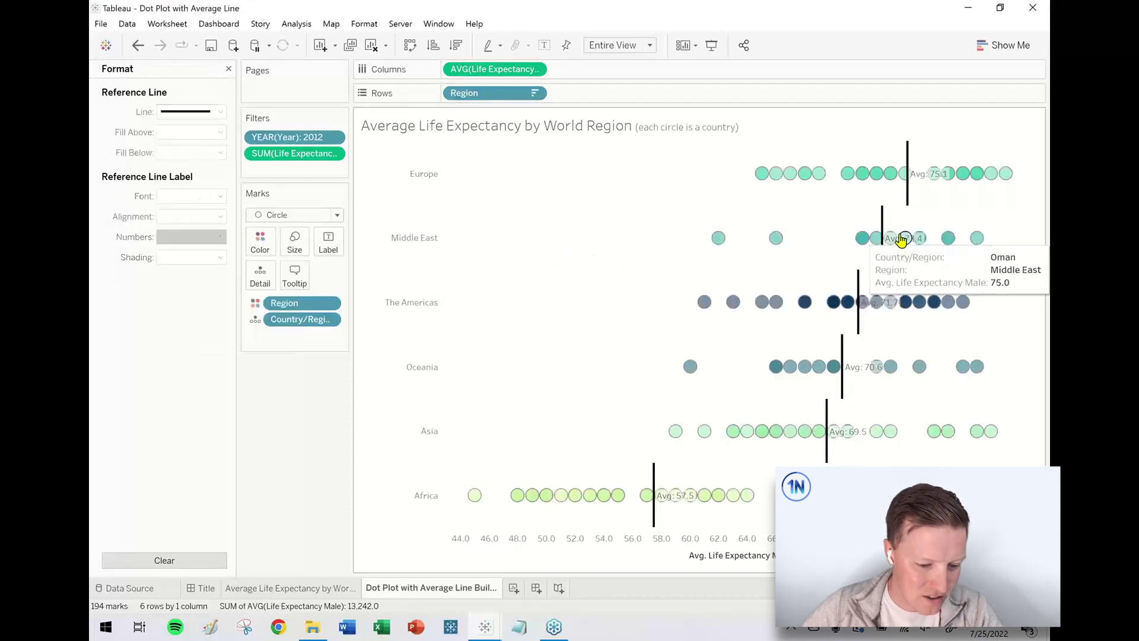
click(298, 243)
Step: Enlarge all country circles with the Size slider, then close the formatting options
drag(346, 276, 368, 276)
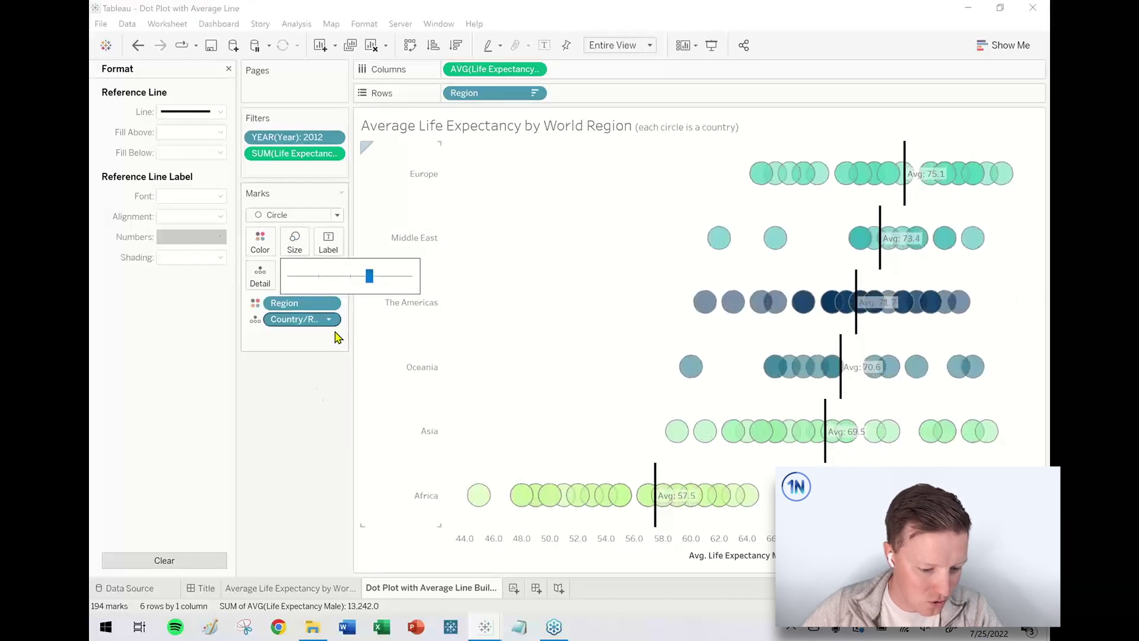
mouse_move(846, 431)
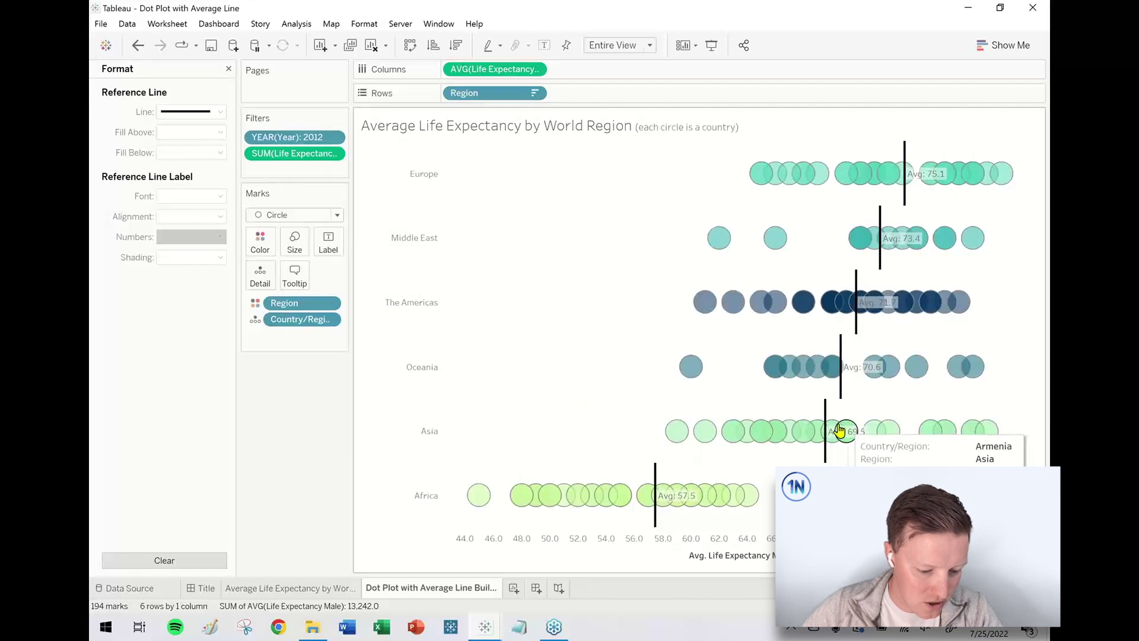
mouse_move(805, 431)
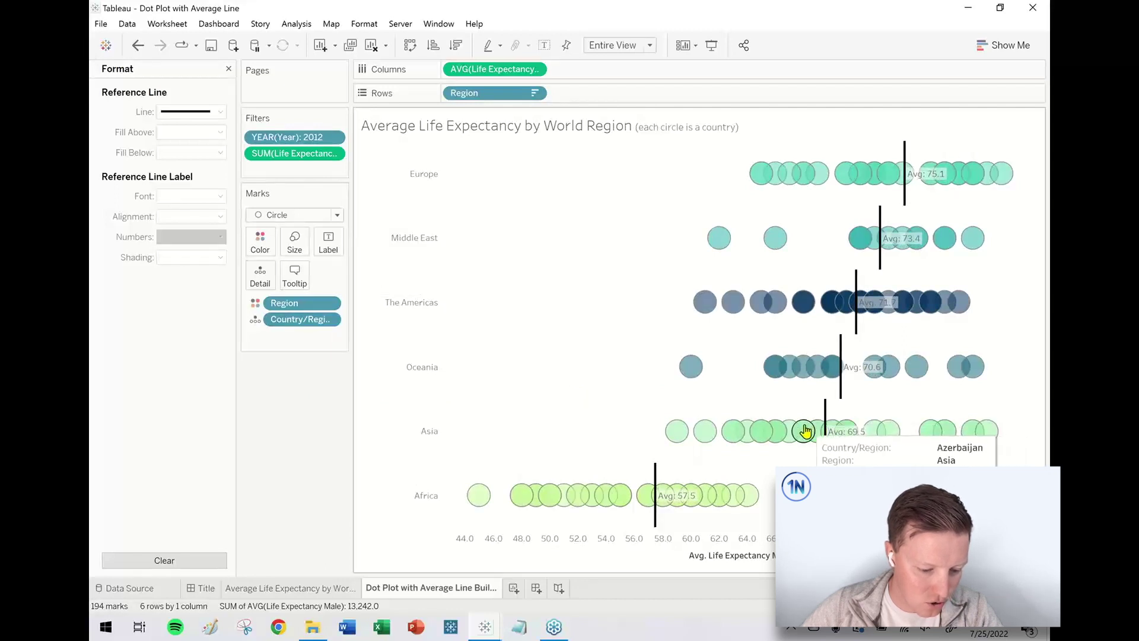
click(228, 69)
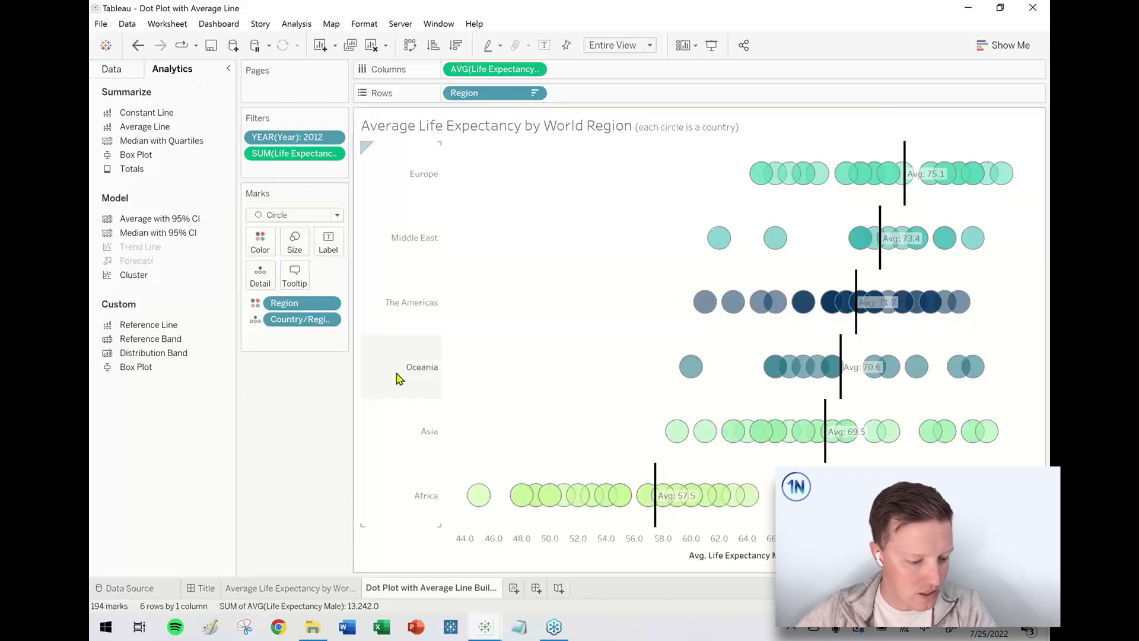
Step: Return to the Analytics pane beside the dot plot, with region averages from 75.1 in Europe to 57.5 in Africa
mouse_move(687, 376)
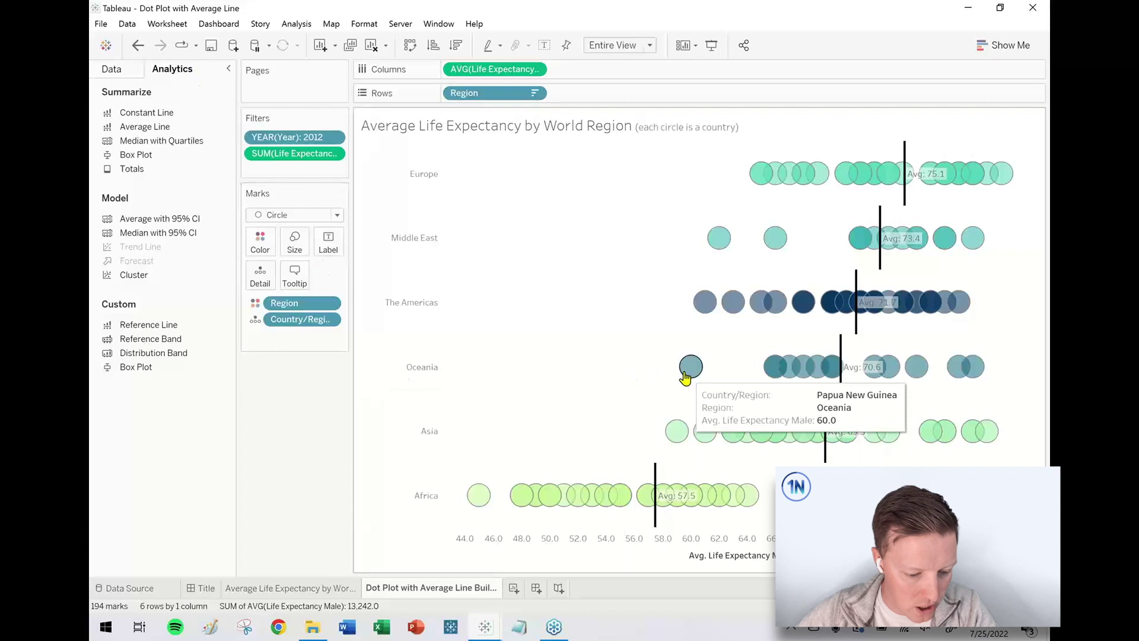